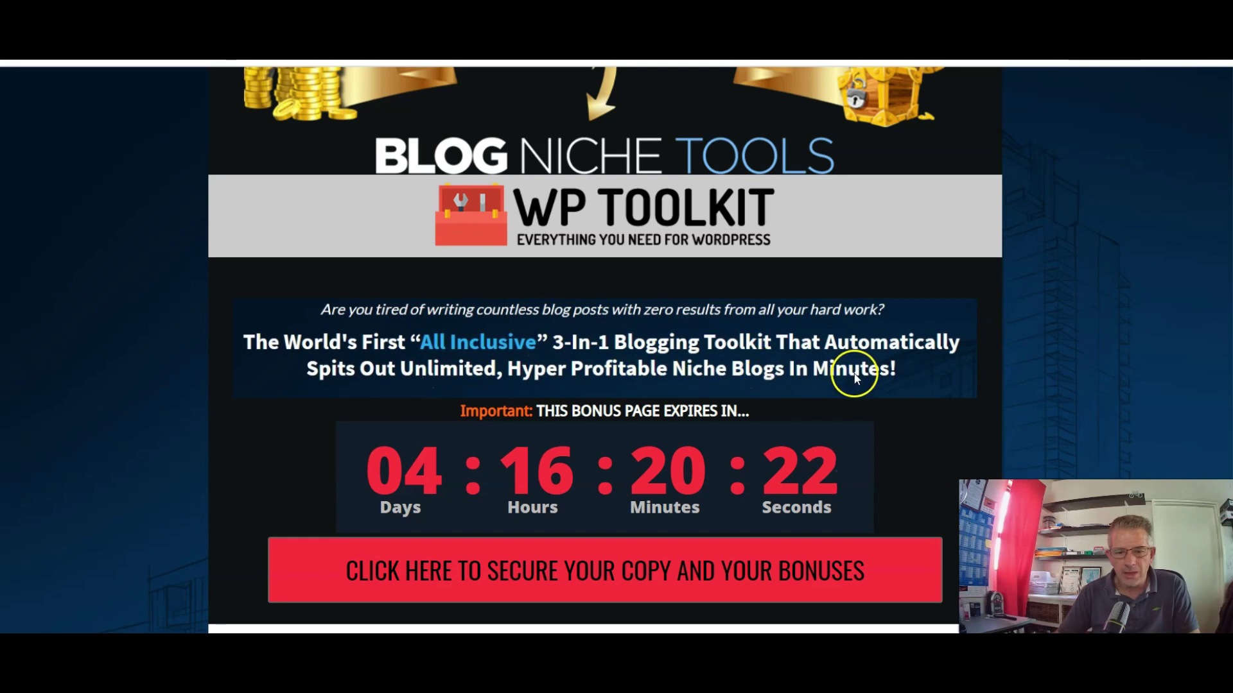
pyautogui.scroll(-2, 800, 366)
pyautogui.scroll(-1, 768, 351)
pyautogui.scroll(-1, 761, 344)
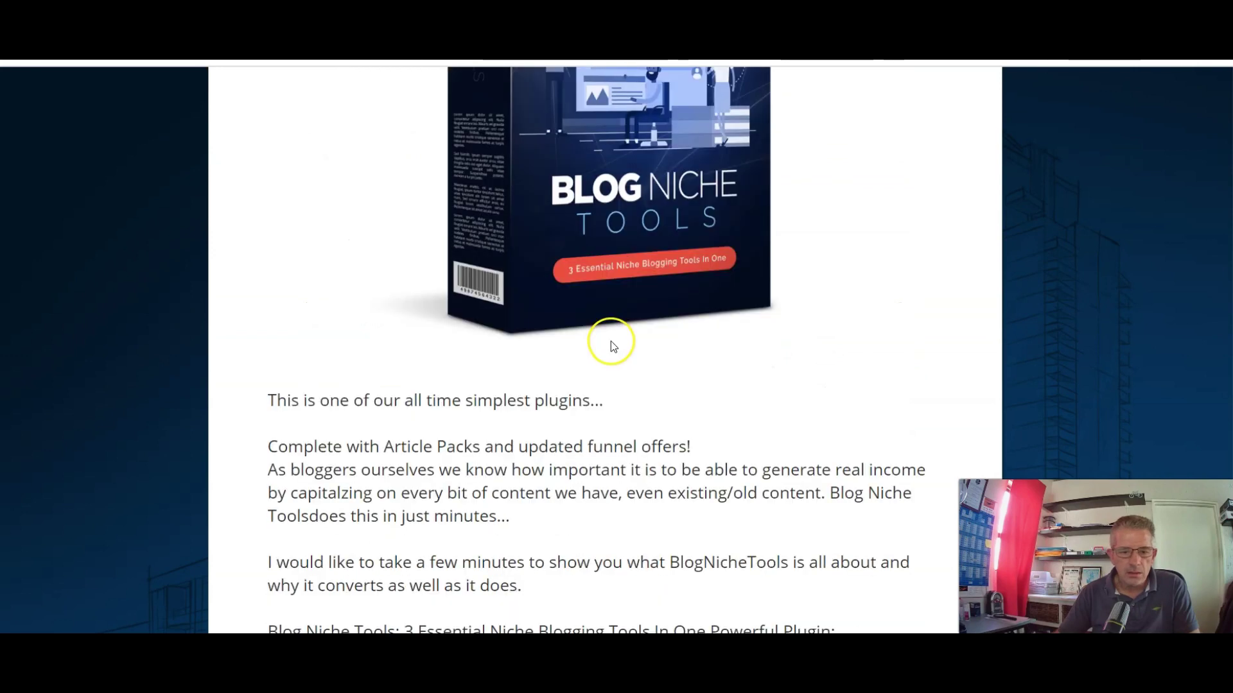
pyautogui.scroll(-2, 611, 341)
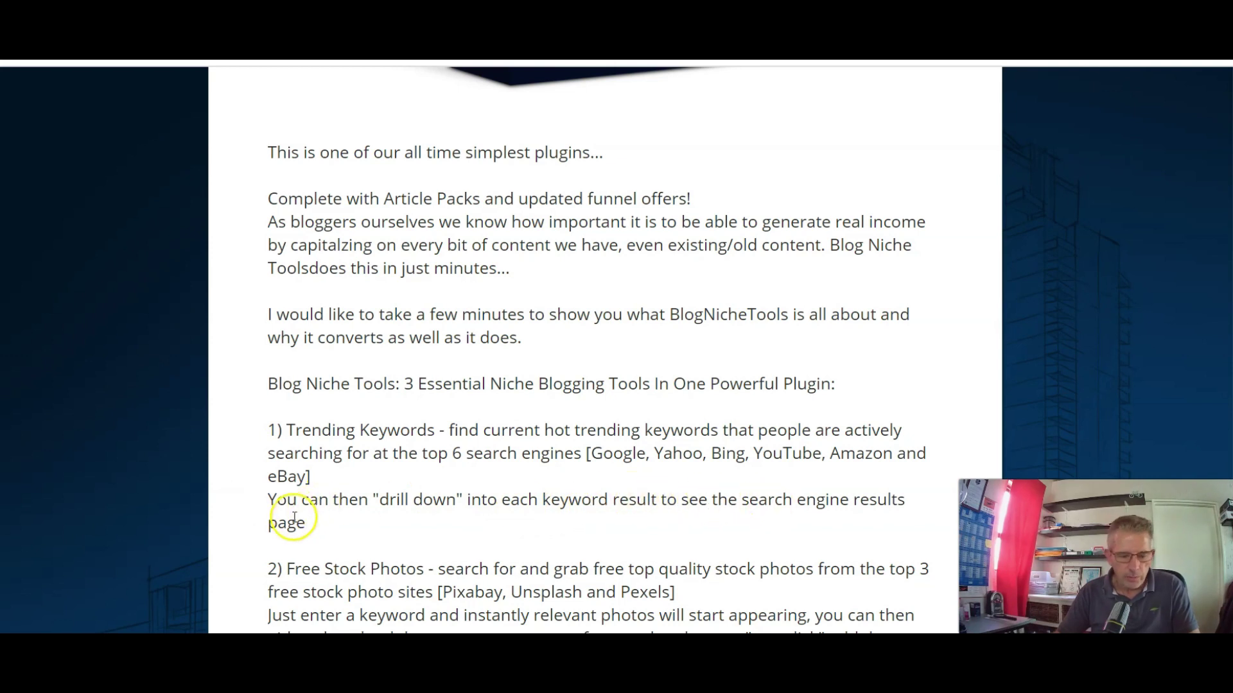
pyautogui.scroll(-2, 289, 510)
pyautogui.scroll(-1, 274, 453)
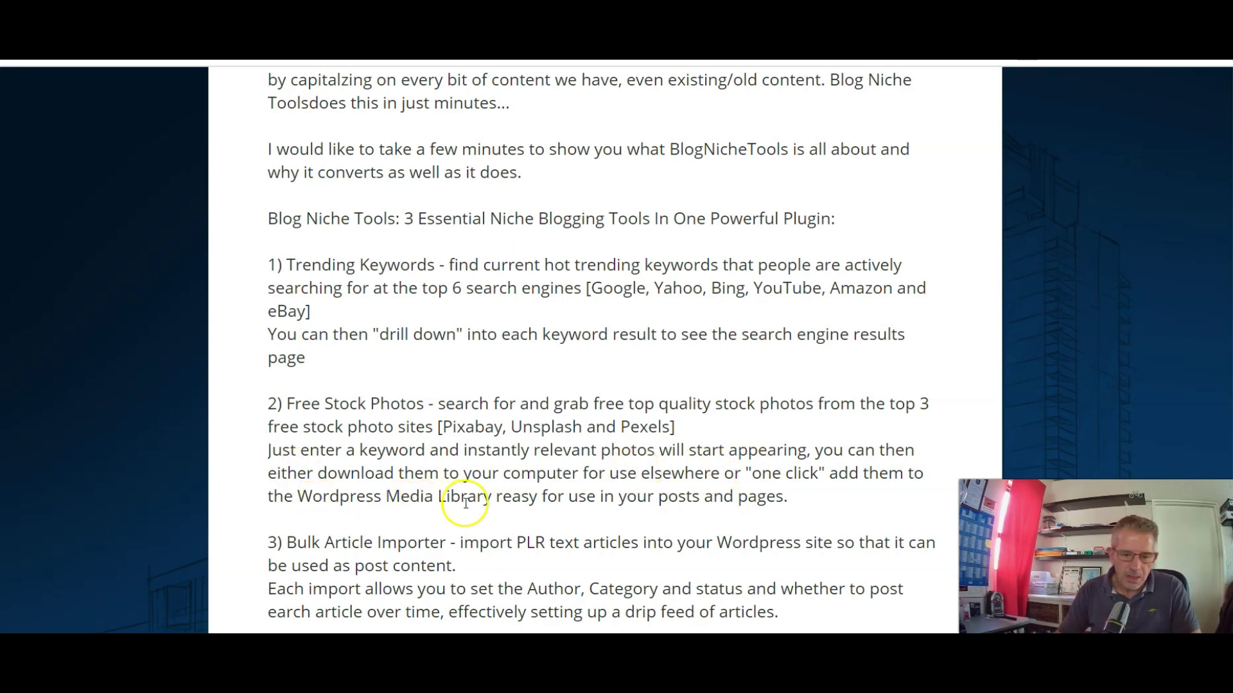
pyautogui.scroll(-2, 298, 376)
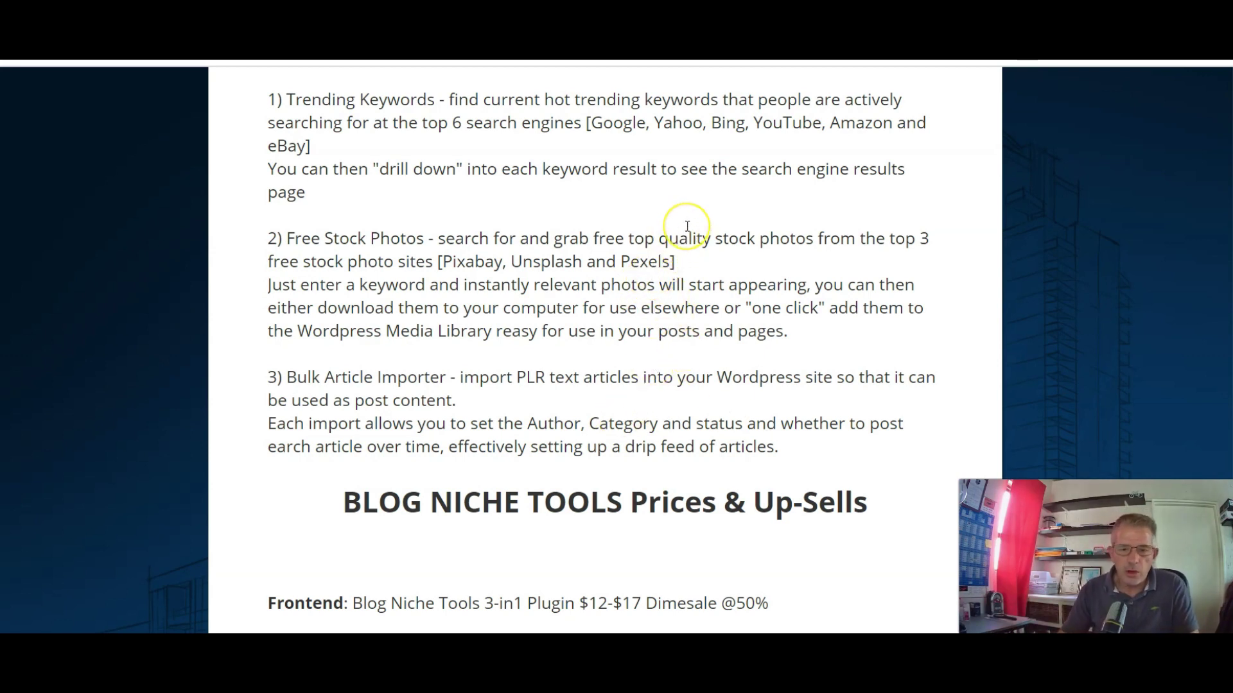
pyautogui.scroll(3, 678, 231)
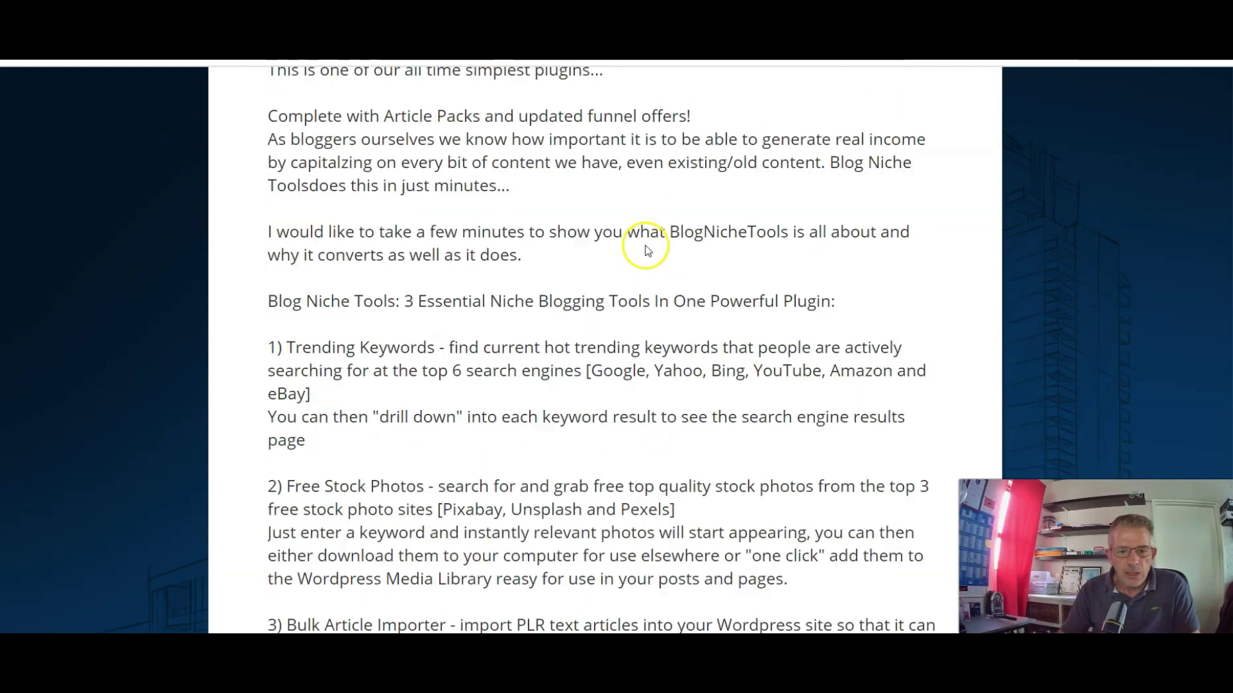
pyautogui.scroll(4, 641, 242)
pyautogui.scroll(-4, 633, 257)
pyautogui.scroll(-5, 630, 270)
pyautogui.scroll(-5, 581, 308)
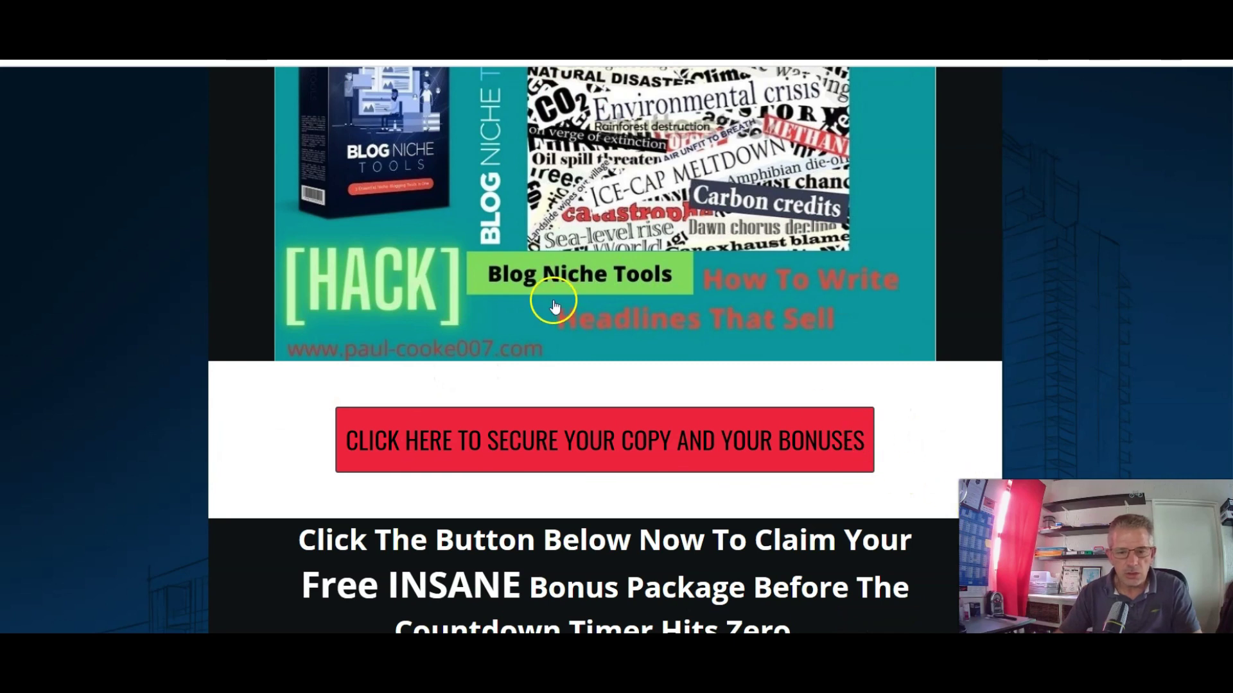
pyautogui.scroll(-5, 386, 116)
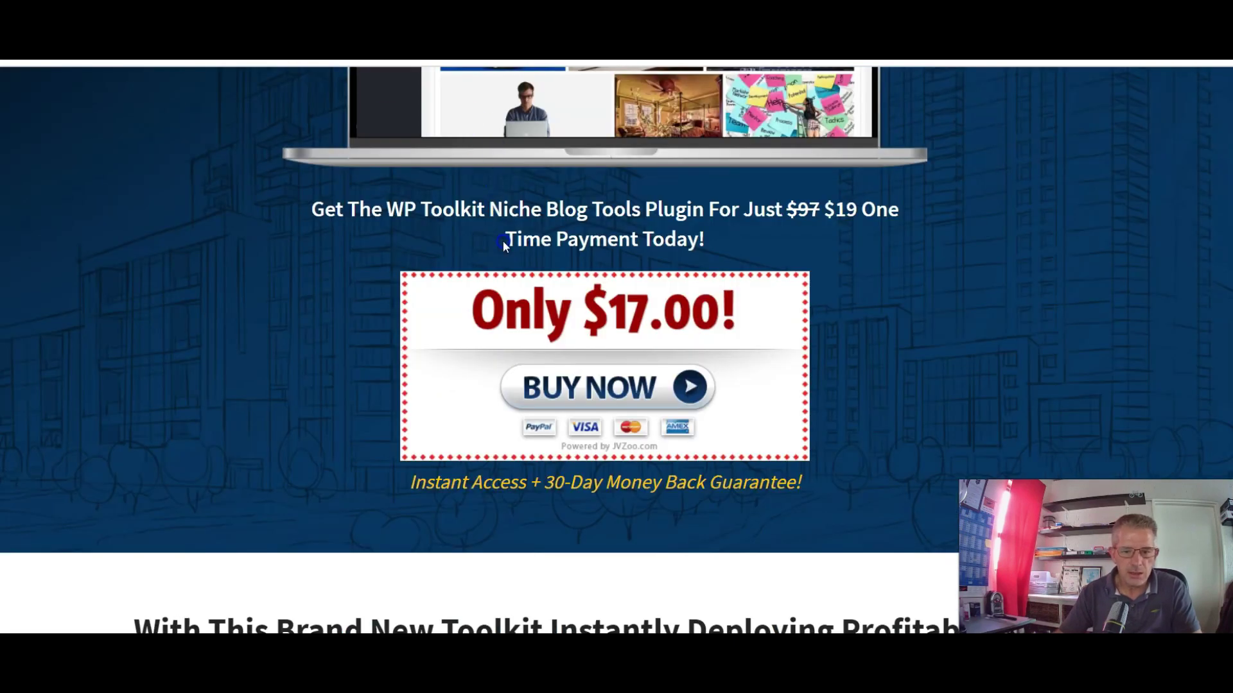
pyautogui.scroll(2, 523, 270)
pyautogui.scroll(6, 524, 276)
pyautogui.scroll(-4, 538, 276)
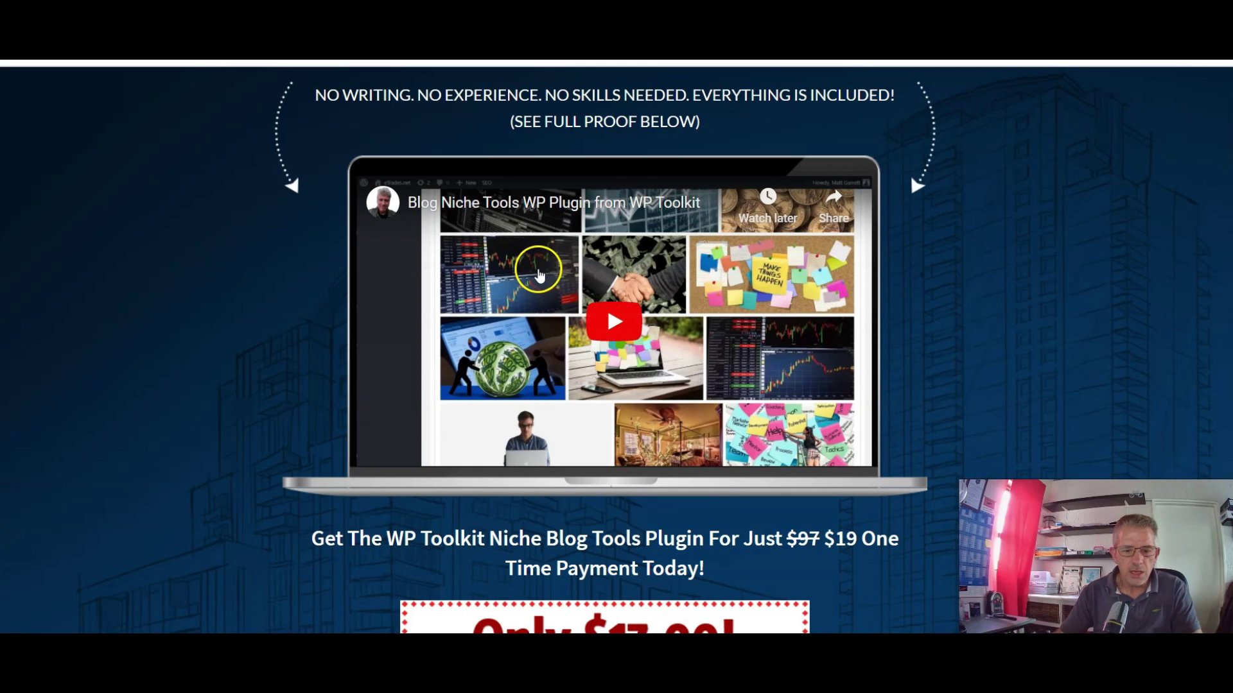
pyautogui.scroll(-3, 538, 276)
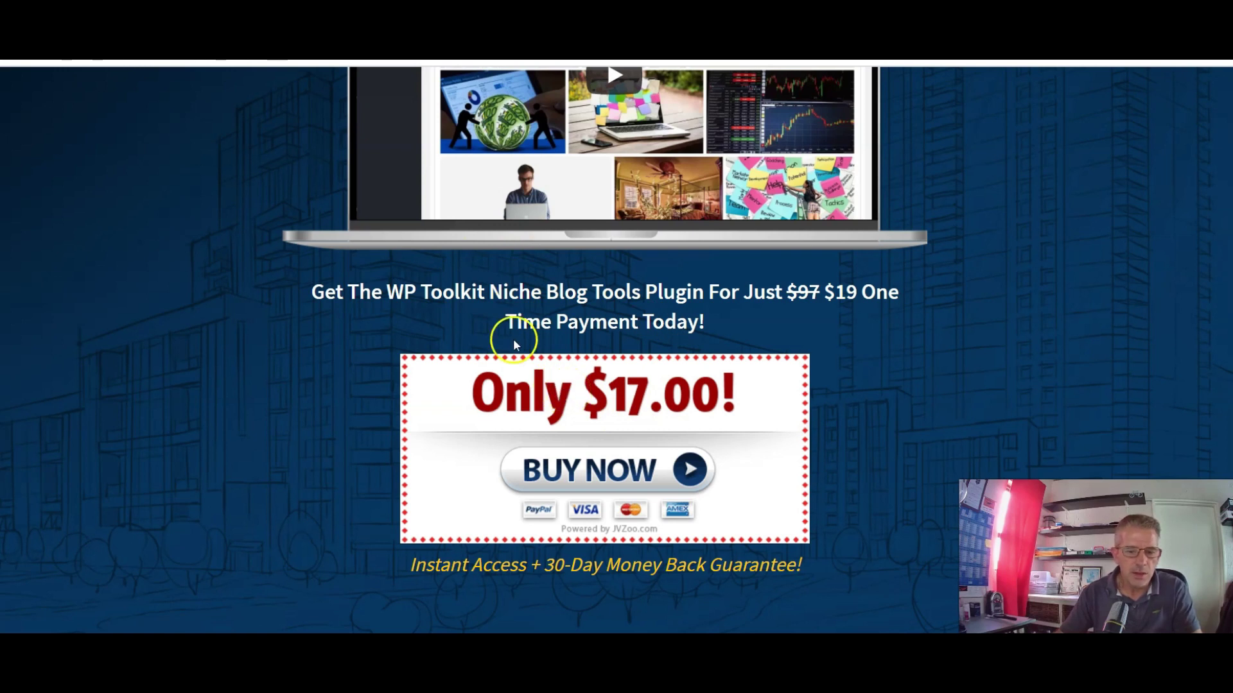
pyautogui.scroll(3, 497, 205)
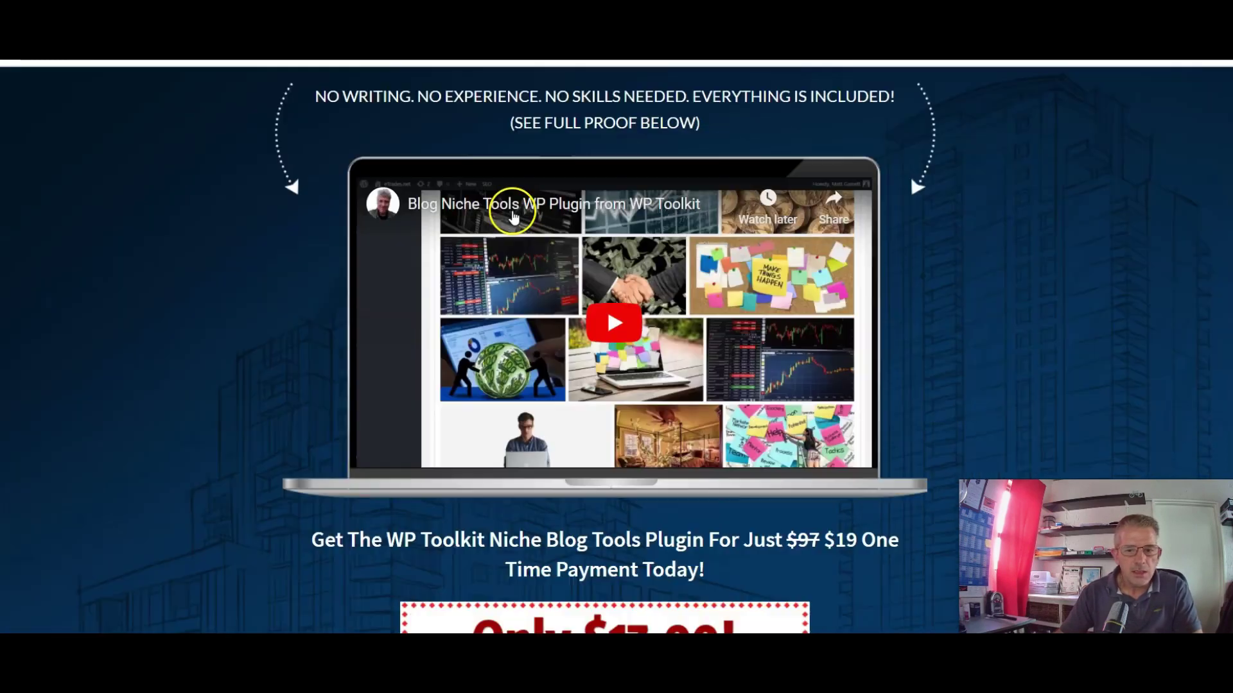
pyautogui.scroll(3, 510, 206)
pyautogui.scroll(-2, 508, 243)
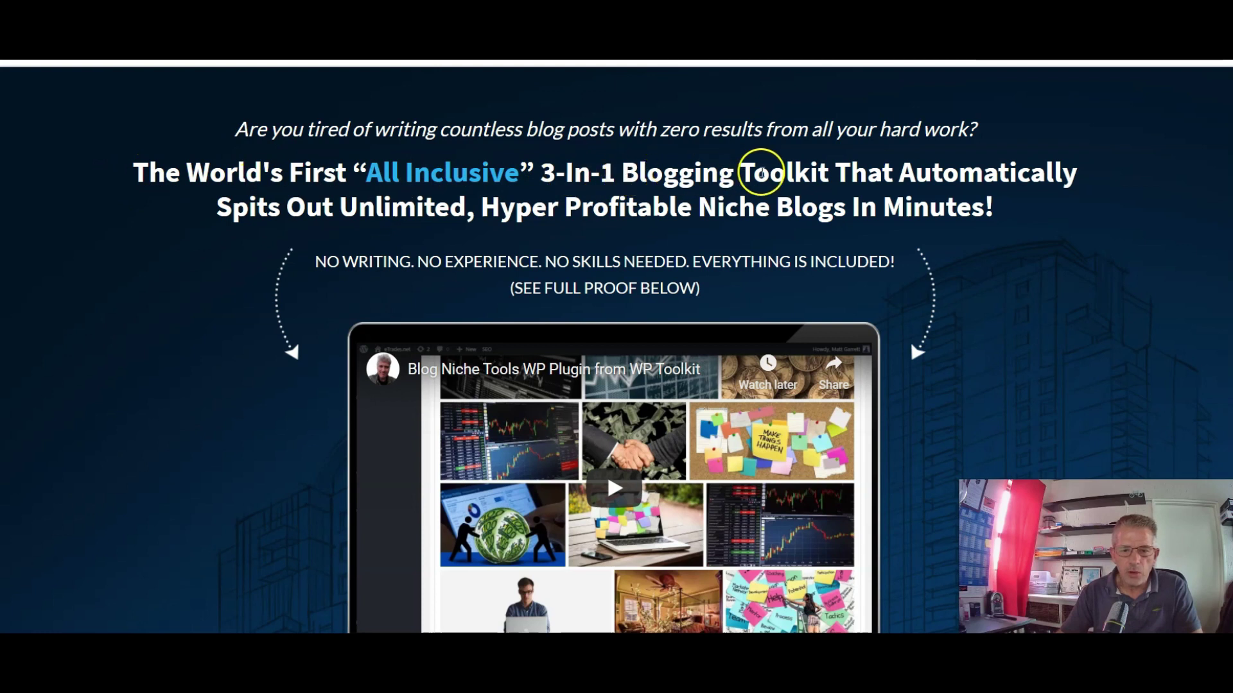
pyautogui.scroll(-1, 785, 170)
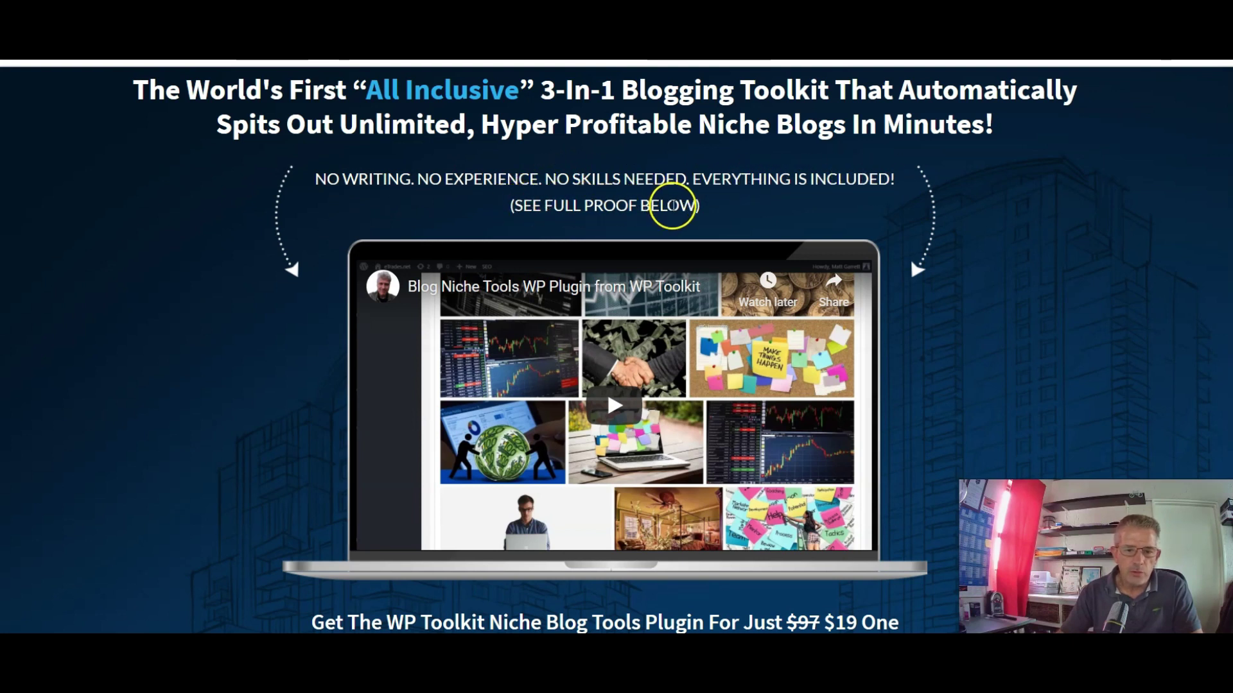
pyautogui.scroll(-2, 665, 205)
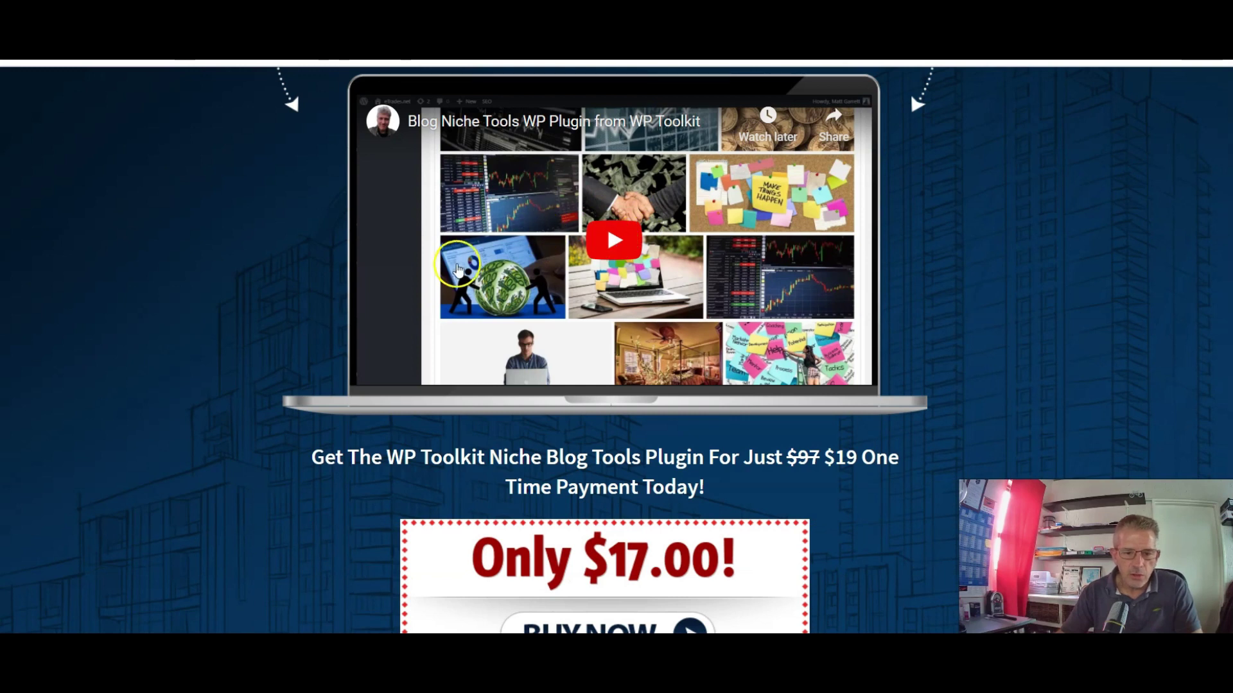
pyautogui.scroll(-1, 459, 275)
pyautogui.scroll(-4, 460, 275)
pyautogui.scroll(-2, 460, 272)
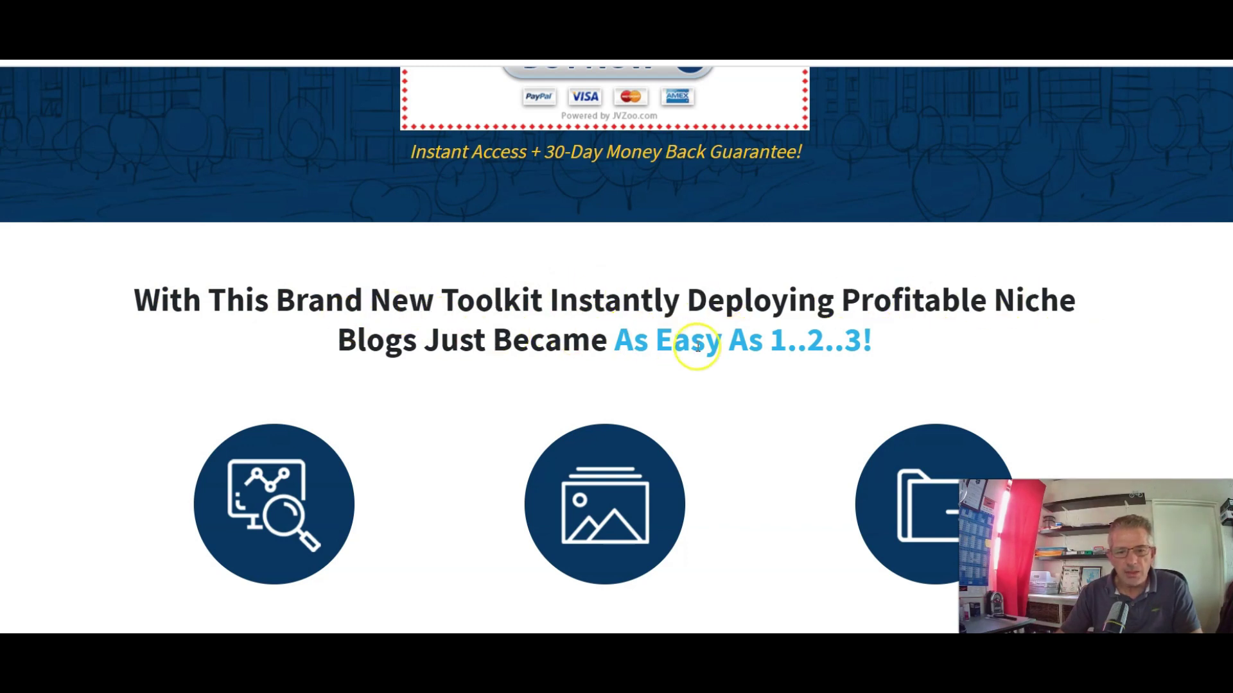
pyautogui.scroll(-2, 832, 339)
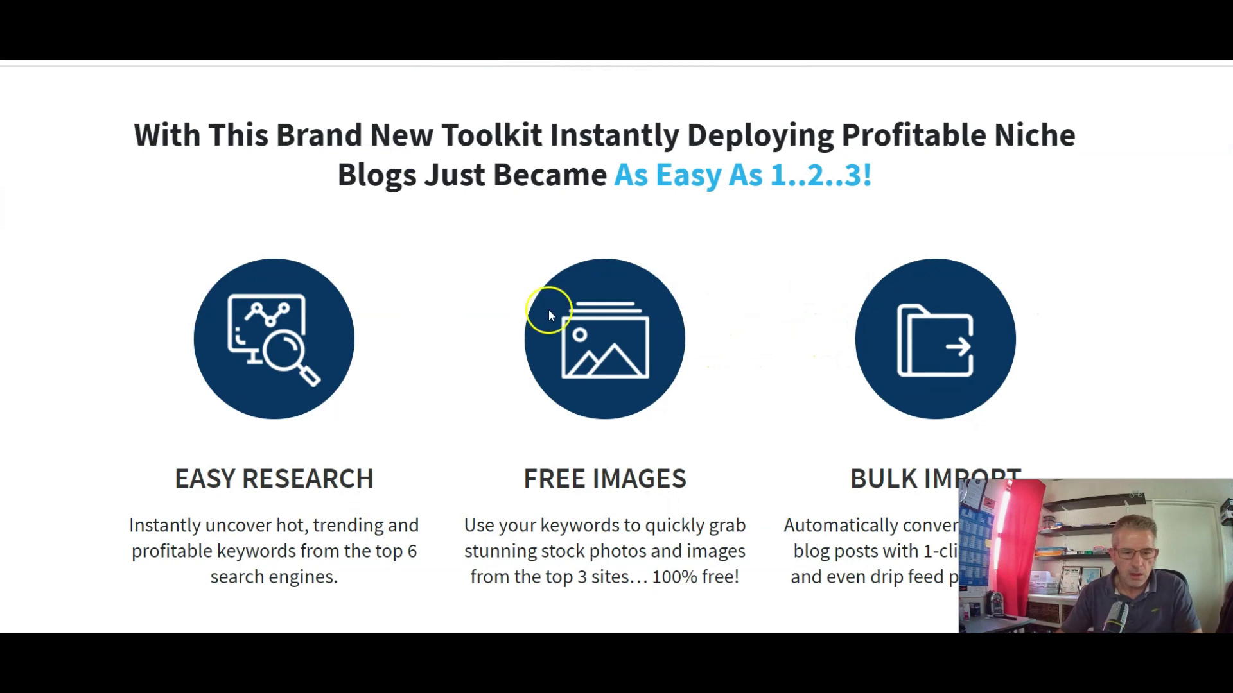
pyautogui.scroll(-1, 222, 309)
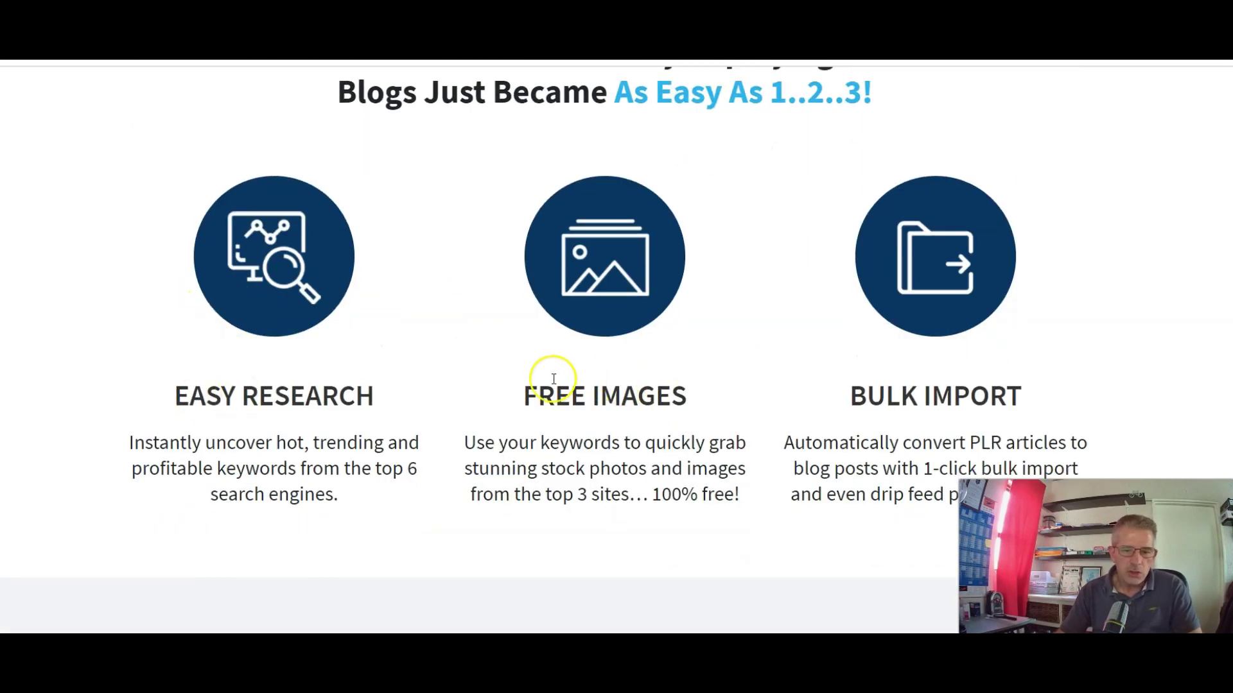
pyautogui.scroll(-1, 933, 289)
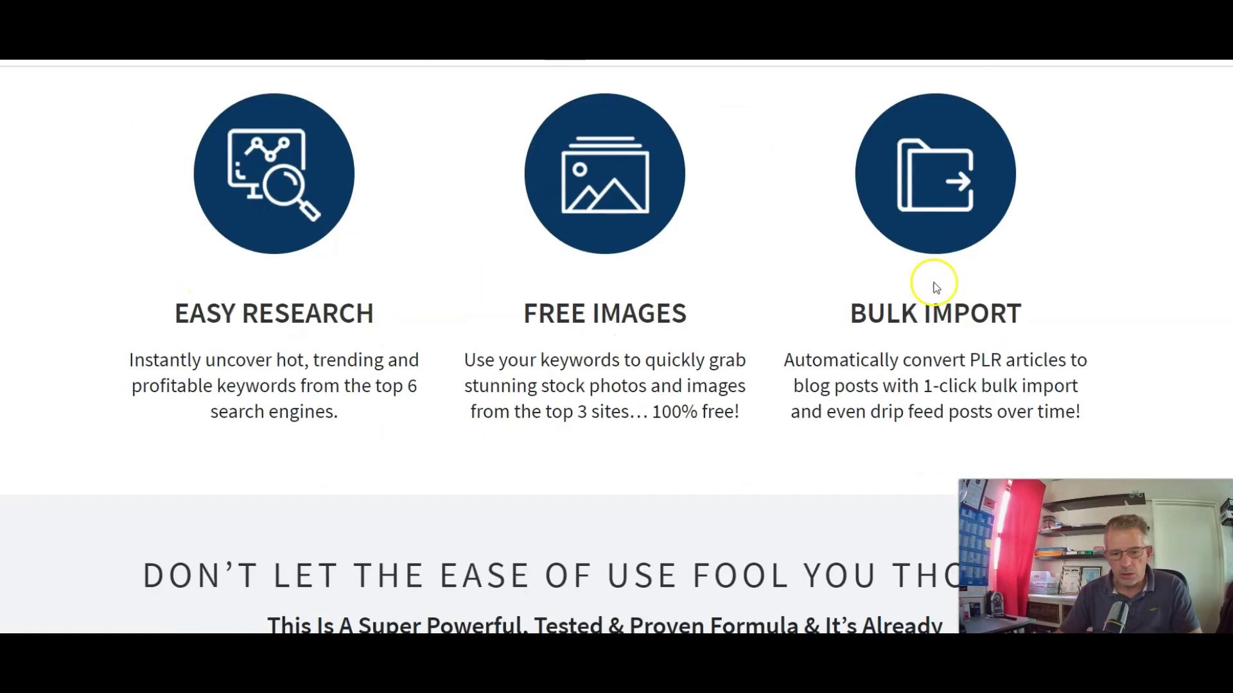
pyautogui.scroll(-2, 927, 280)
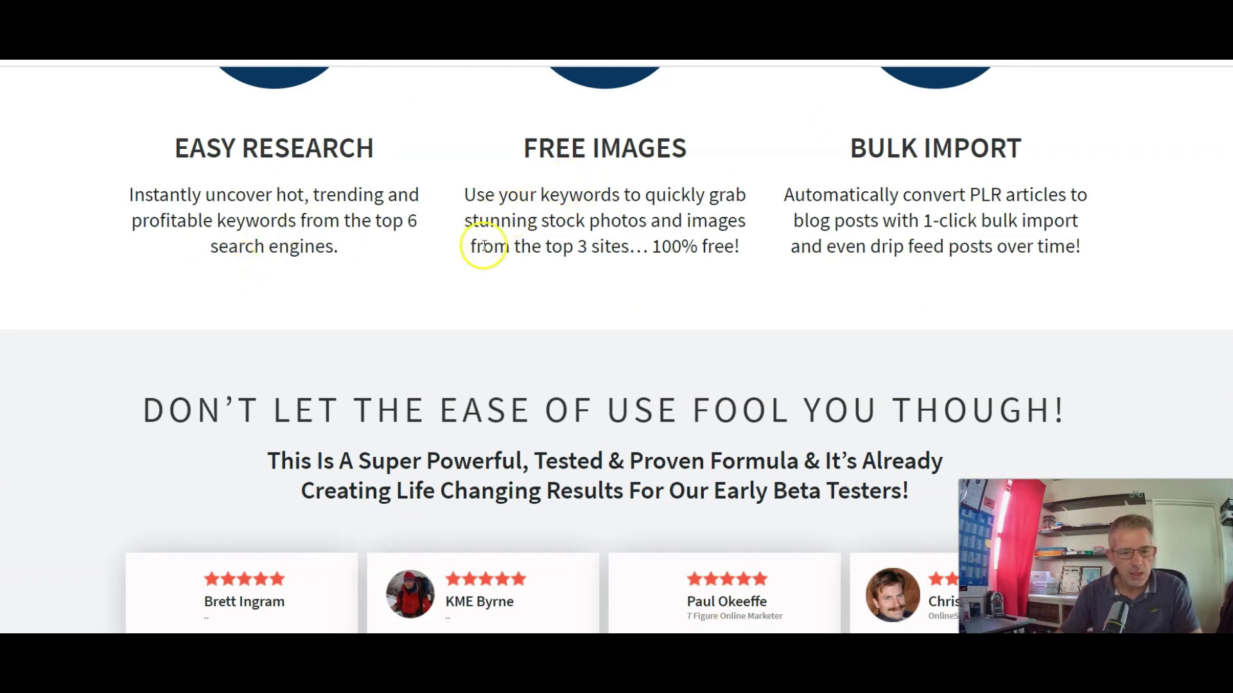
pyautogui.scroll(-1, 475, 244)
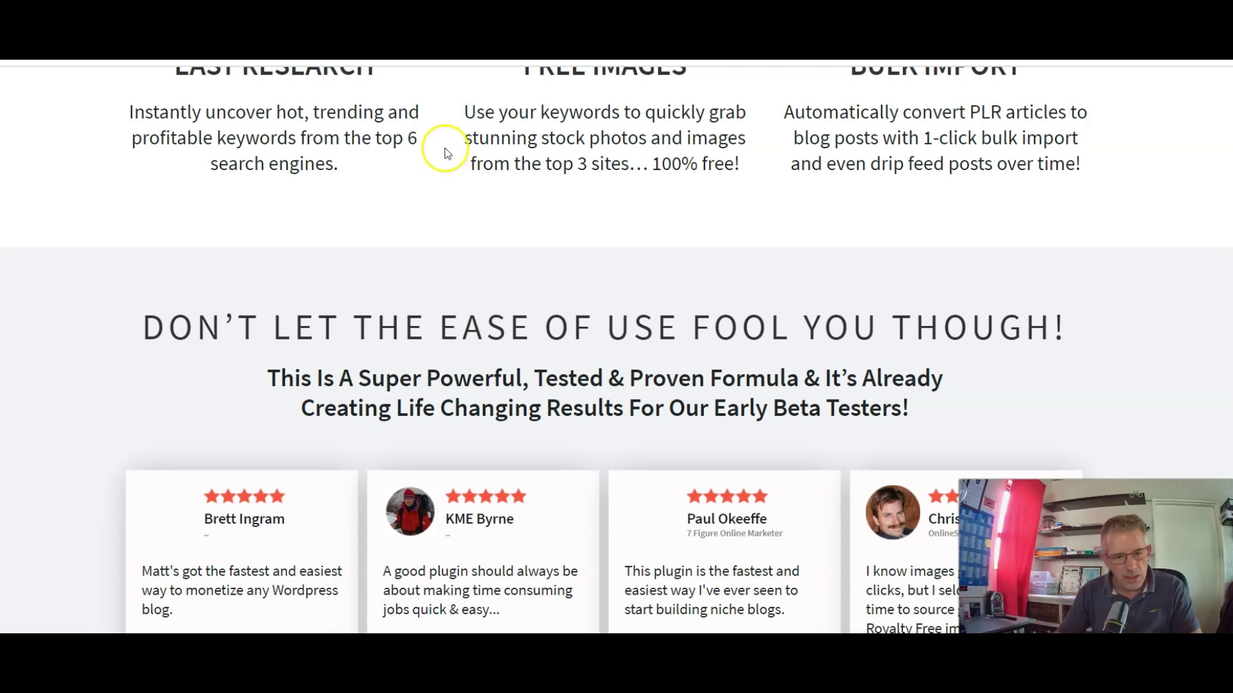
pyautogui.scroll(-2, 441, 174)
pyautogui.scroll(-1, 440, 174)
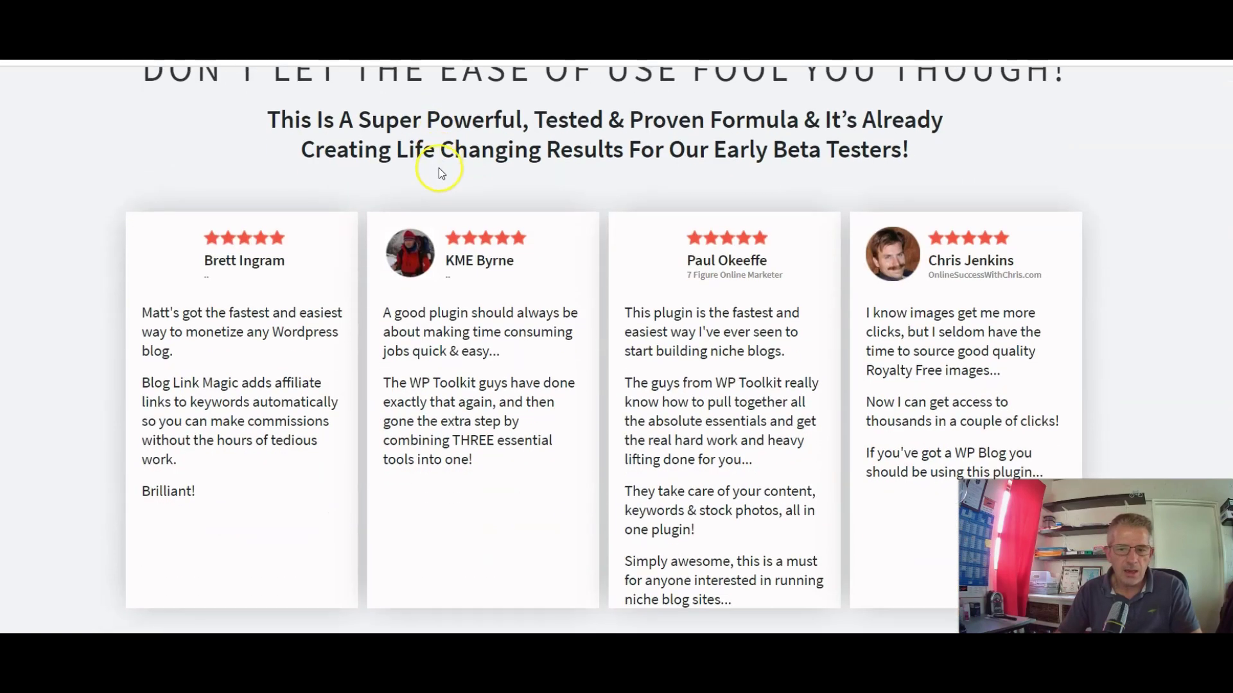
pyautogui.scroll(-1, 437, 173)
pyautogui.scroll(-2, 439, 172)
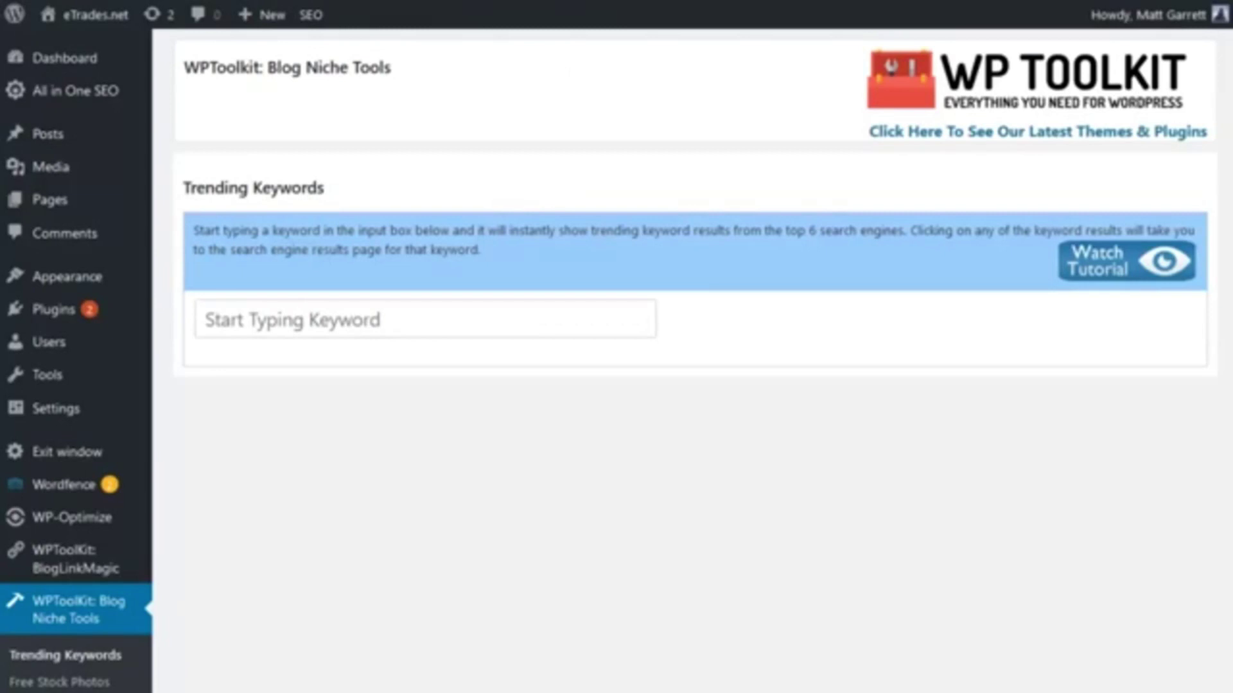
pyautogui.scroll(-2, 96, 598)
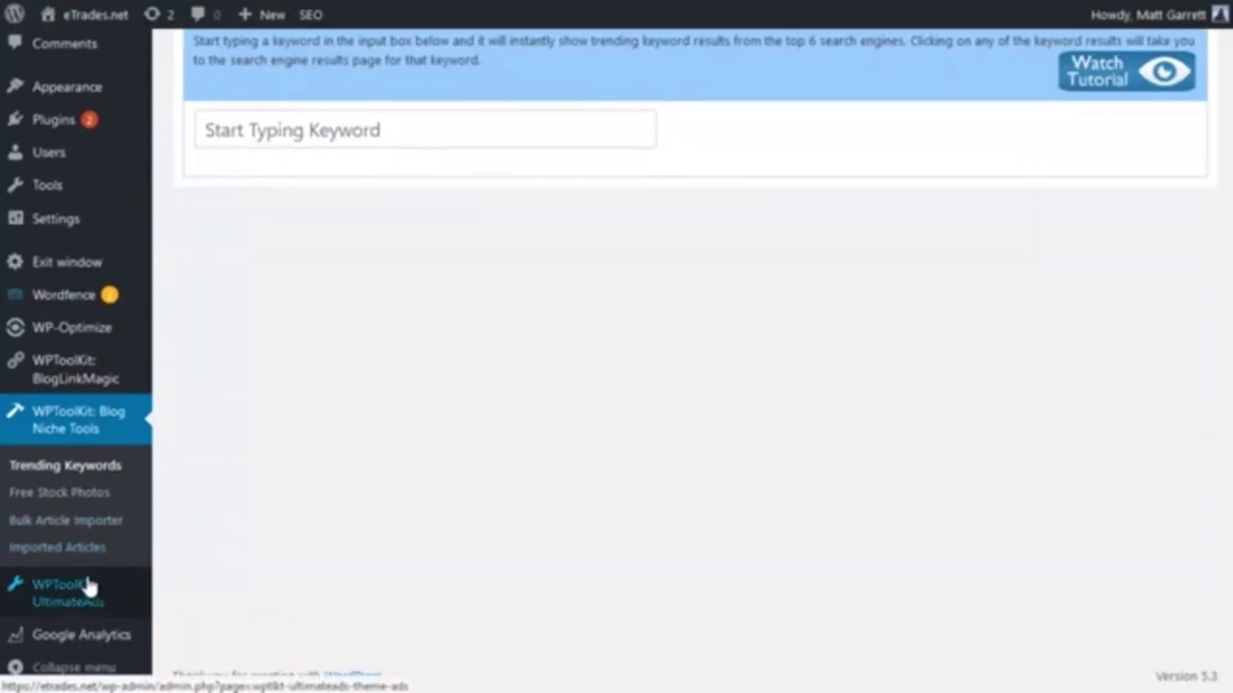
# Upload Finance-Articles.zip to the Bulk Article Importer to reveal its scheduling options
pyautogui.click(84, 526)
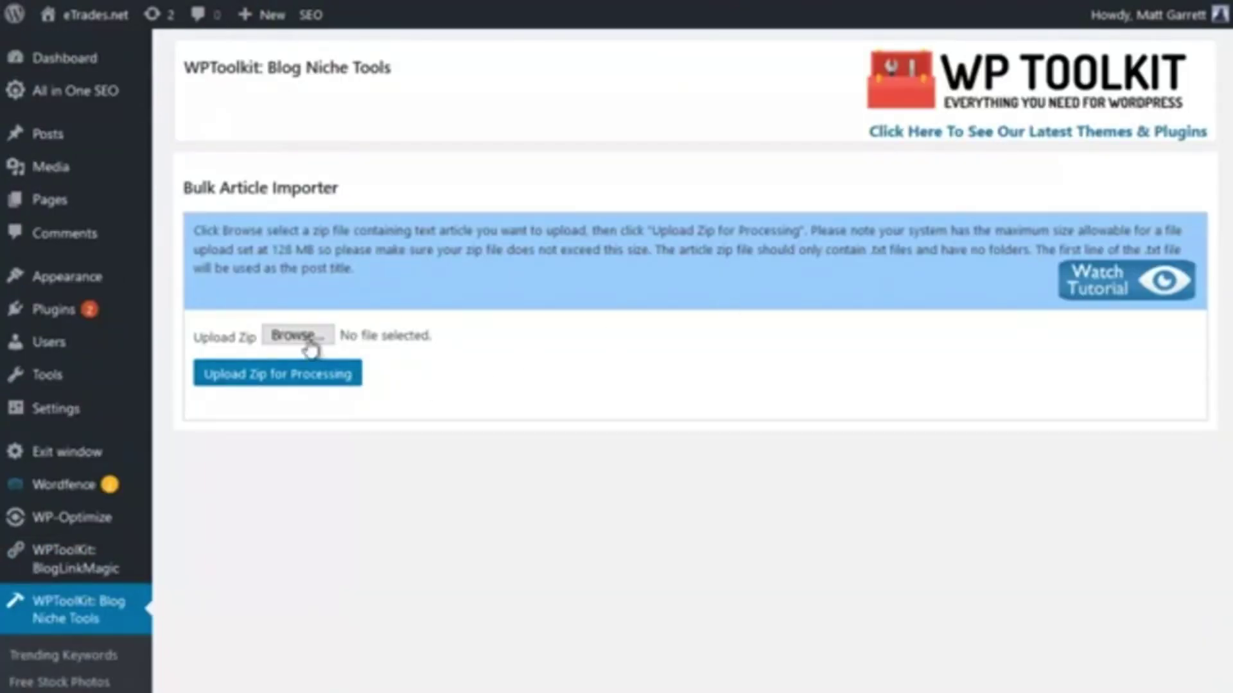
pyautogui.click(298, 337)
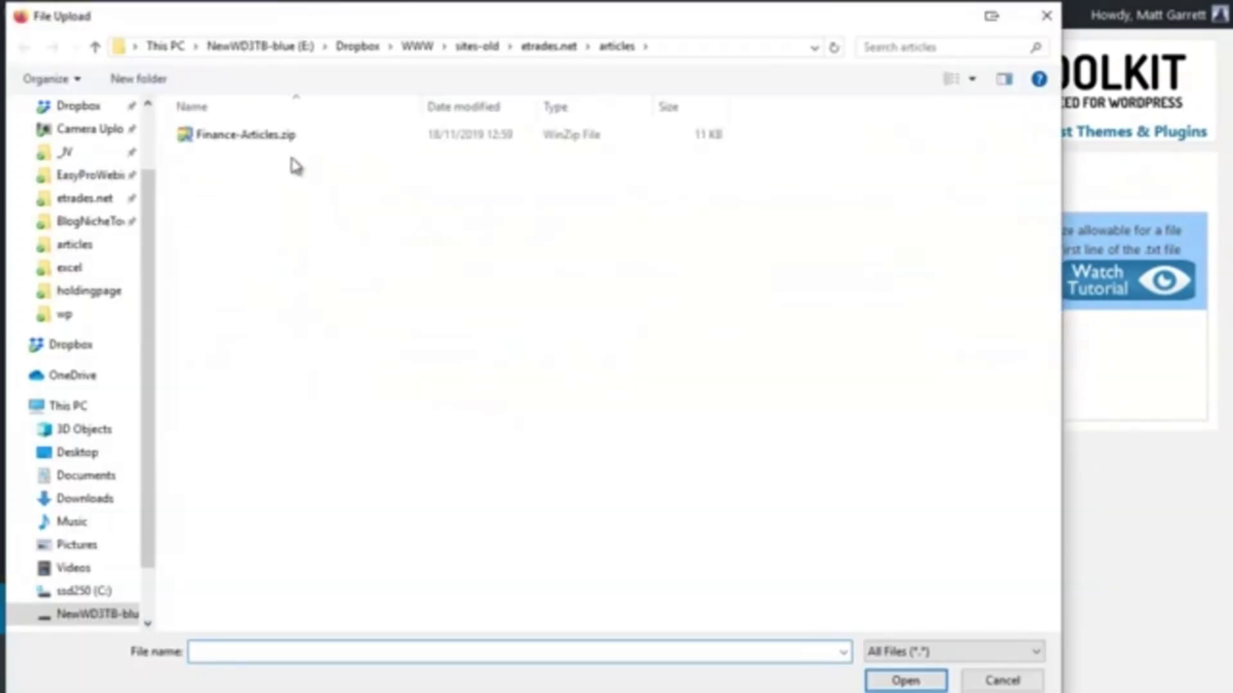
pyautogui.click(278, 142)
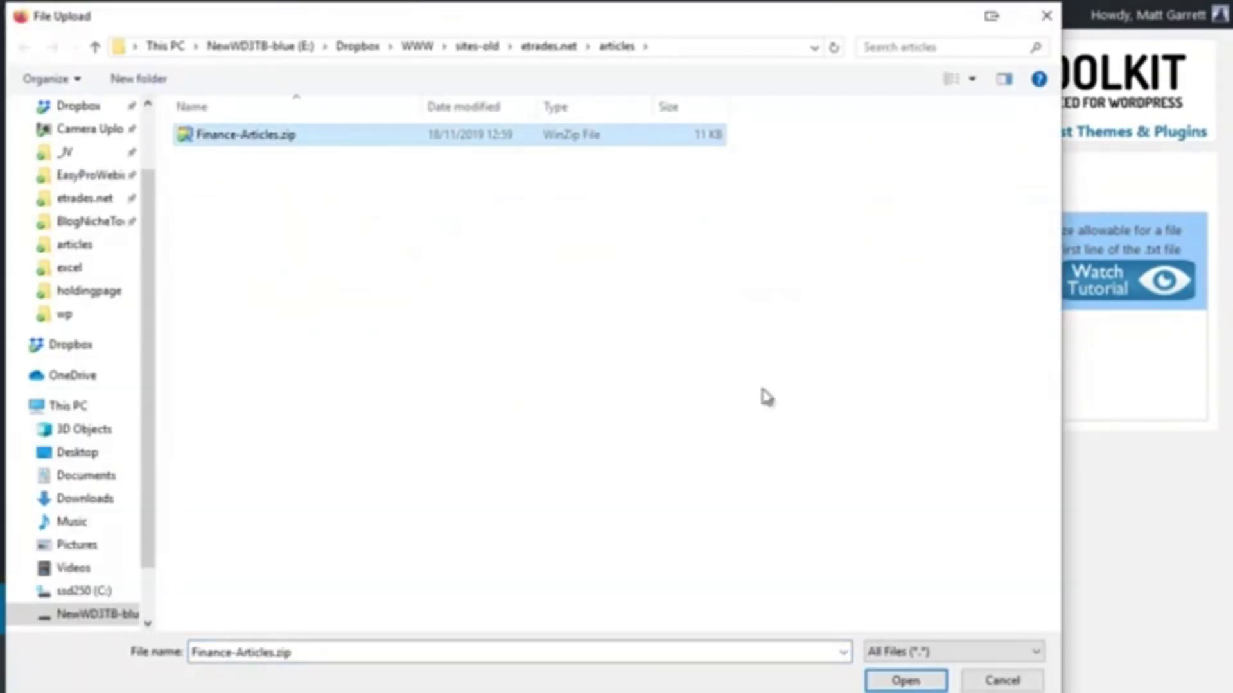
pyautogui.click(904, 676)
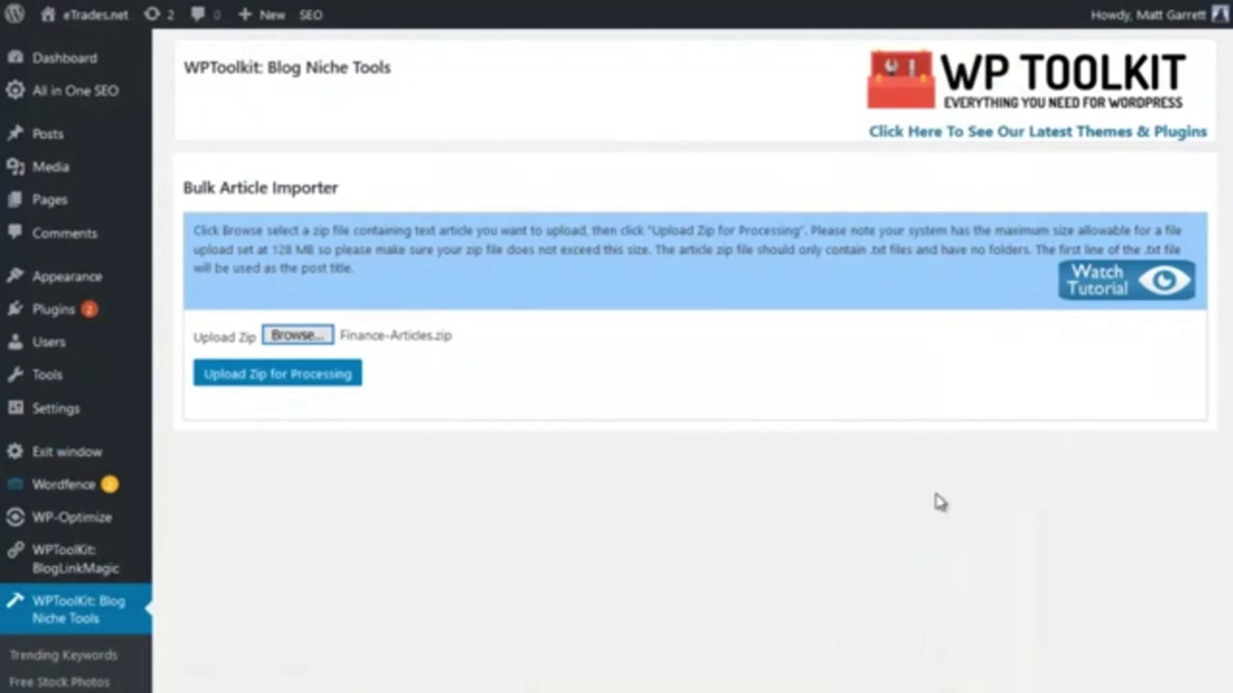
pyautogui.click(272, 382)
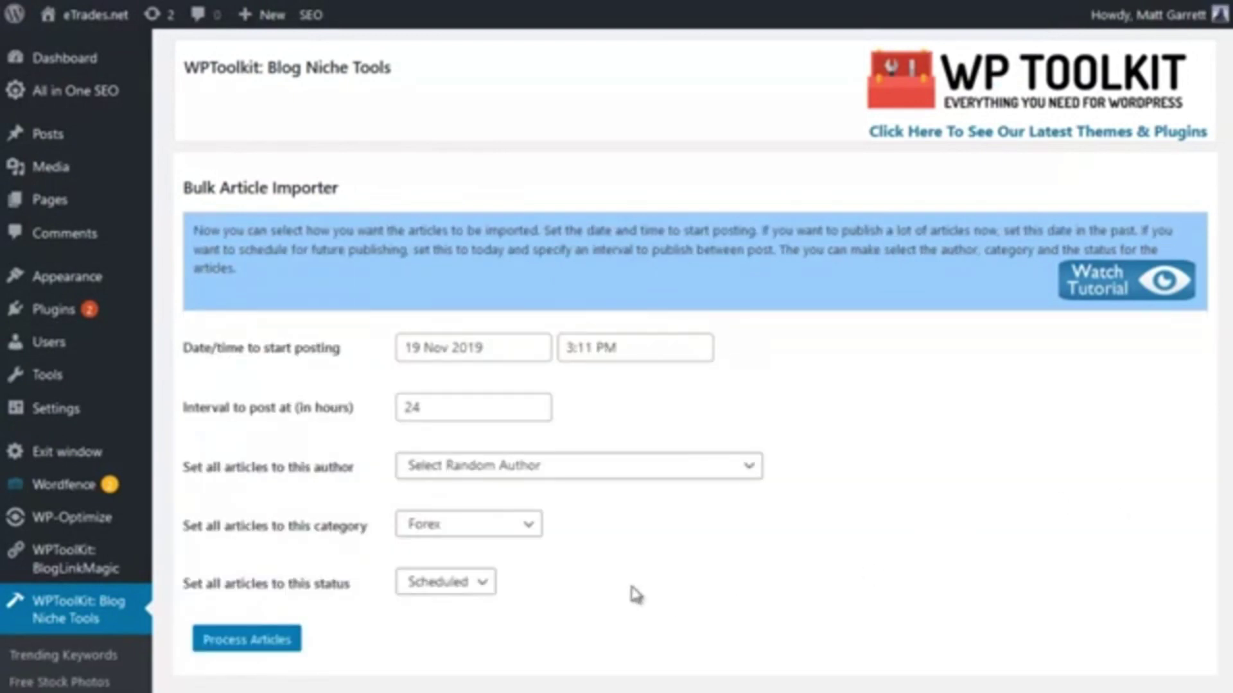
# Keep Scheduled status, 24-hour interval and random author, then process the seven-article batch
pyautogui.click(478, 591)
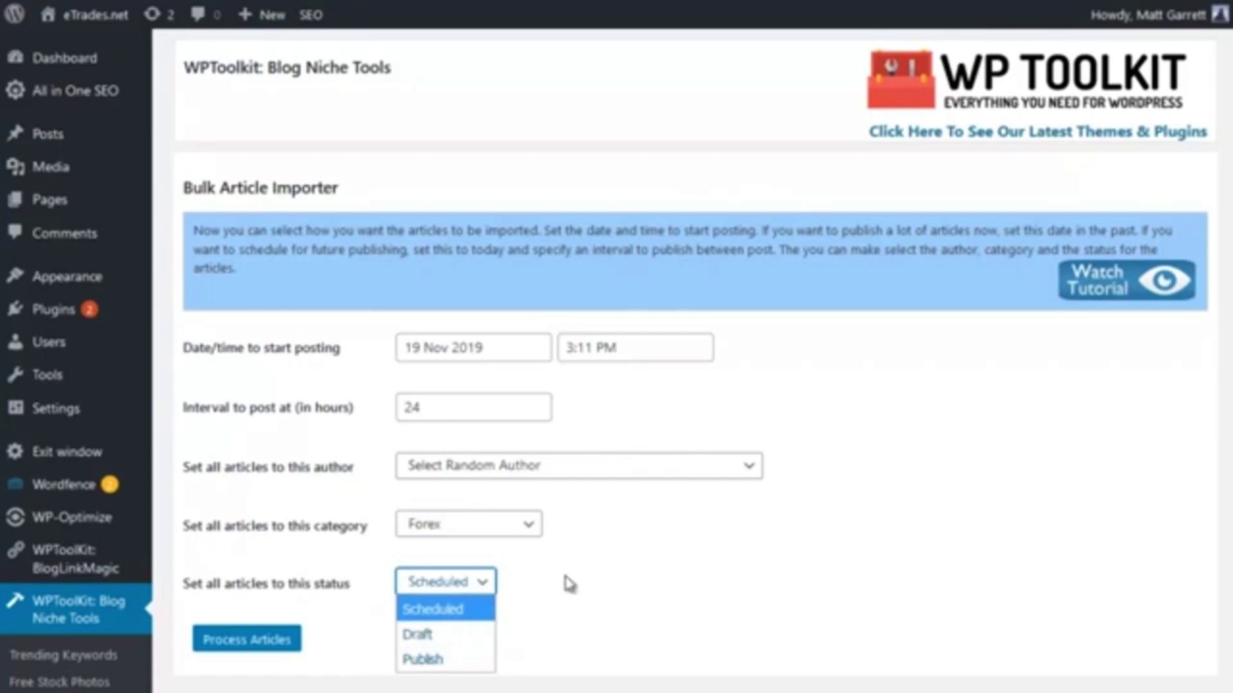
pyautogui.click(630, 569)
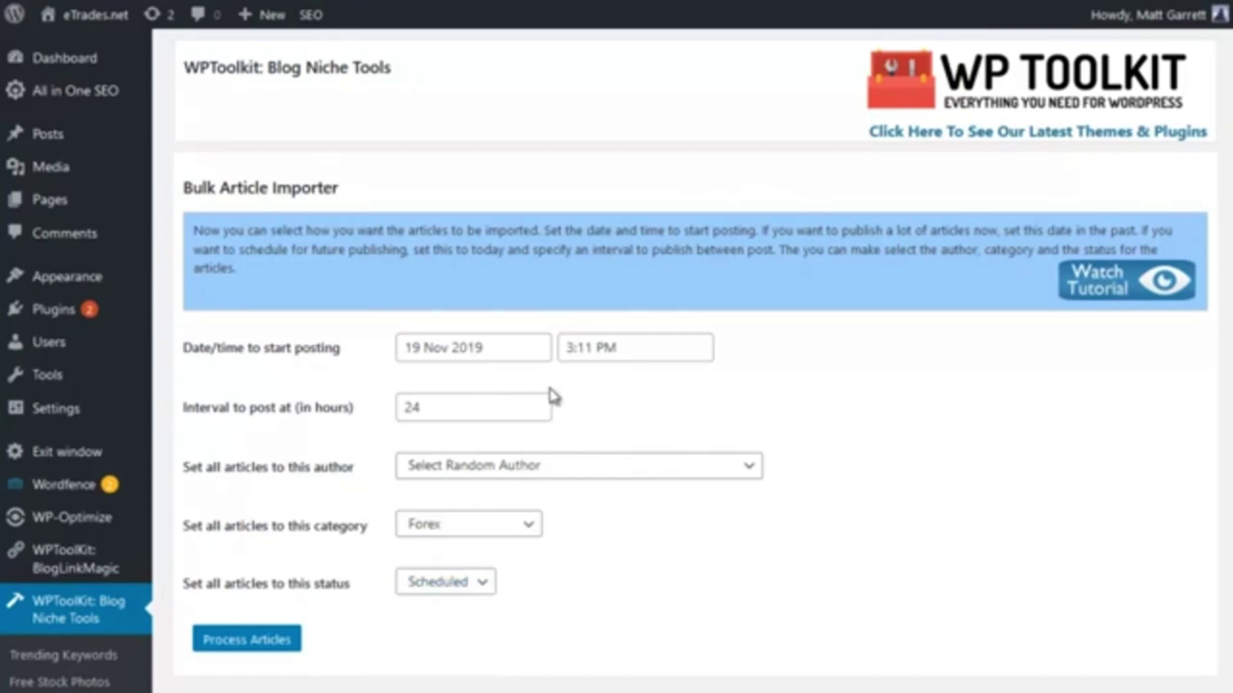
pyautogui.click(444, 407)
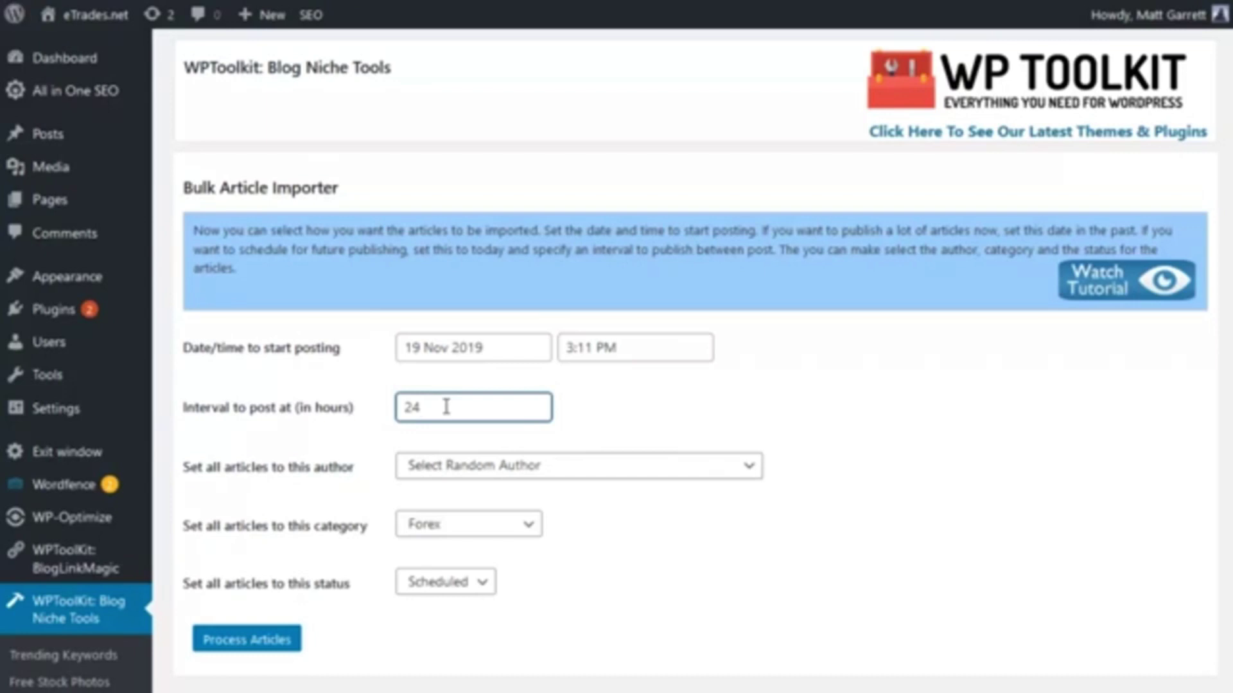
pyautogui.click(470, 469)
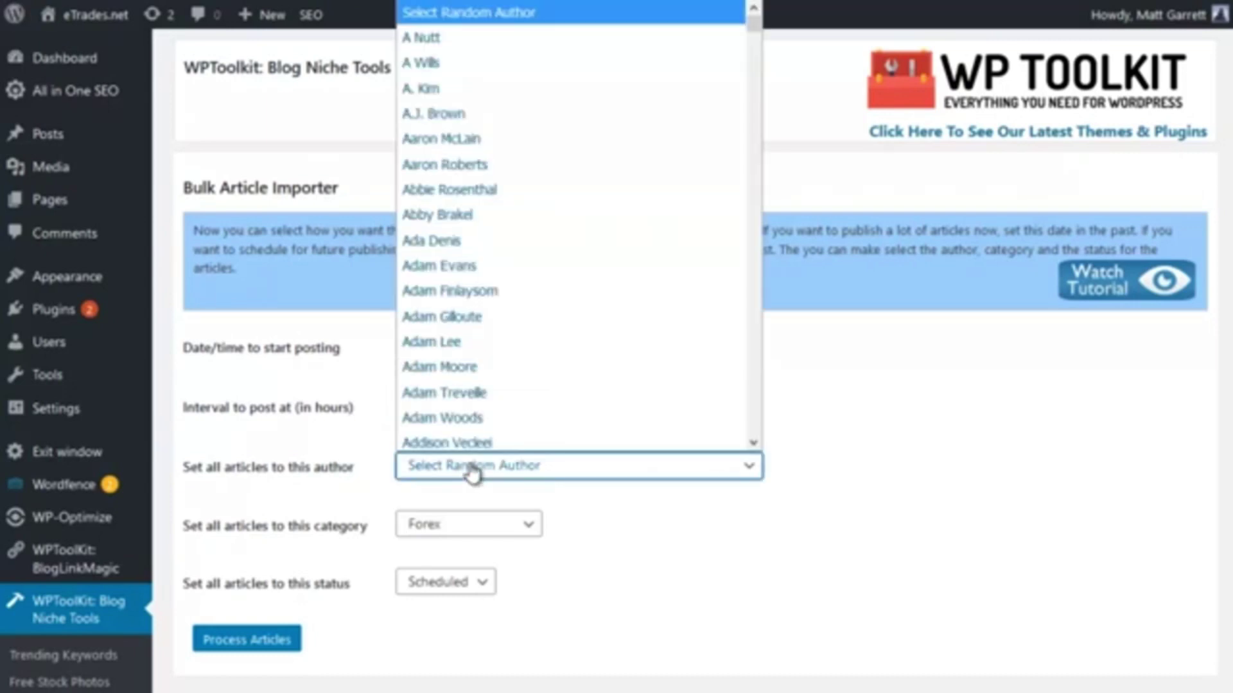
pyautogui.click(895, 445)
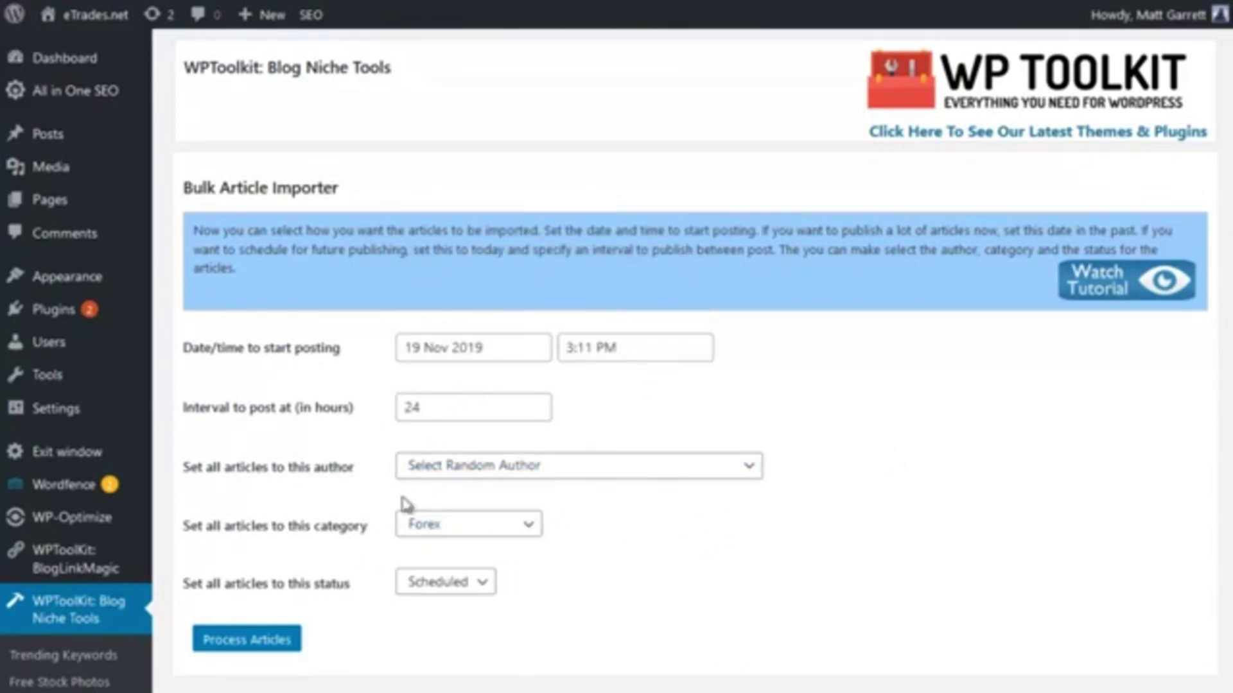
pyautogui.click(268, 640)
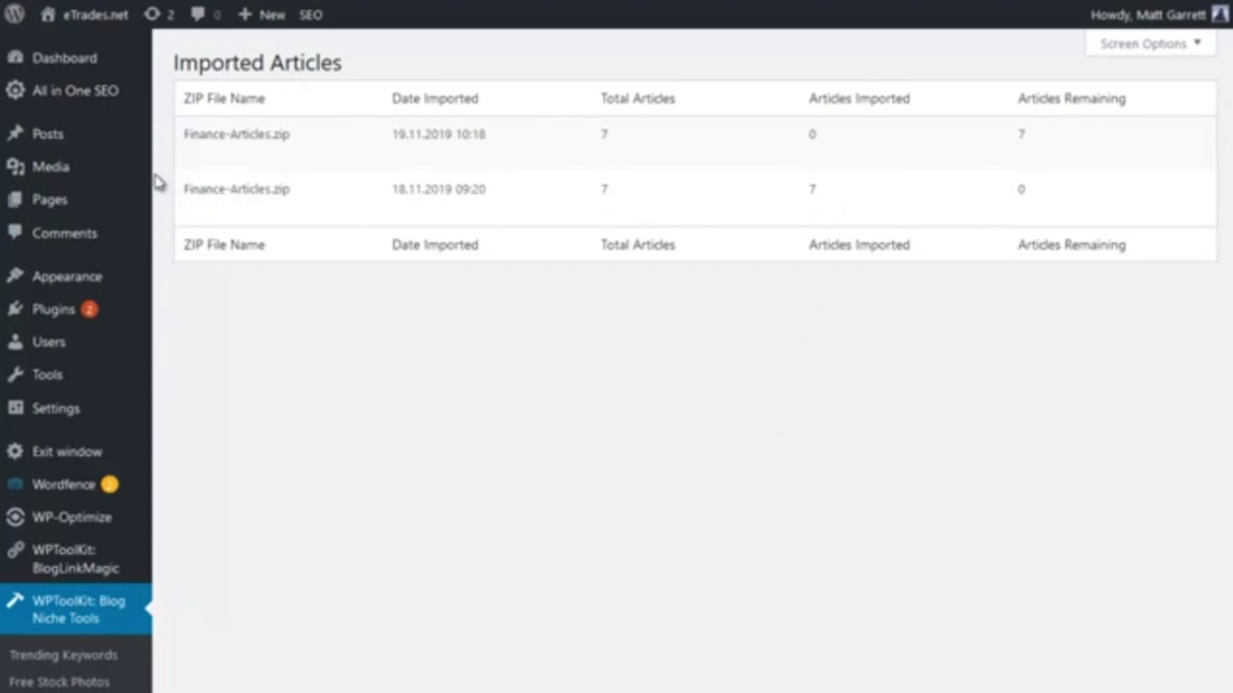
pyautogui.moveTo(48, 135)
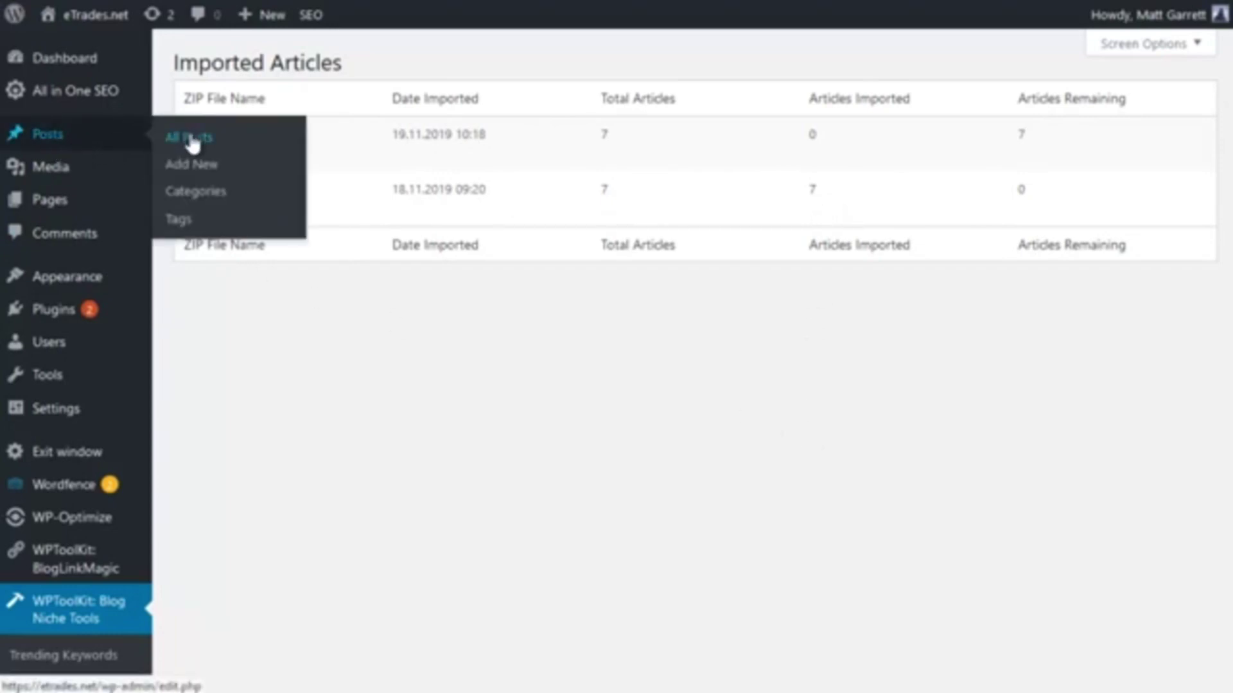
# Open All Posts to list the seven Forex-category debt and forex articles
pyautogui.click(192, 142)
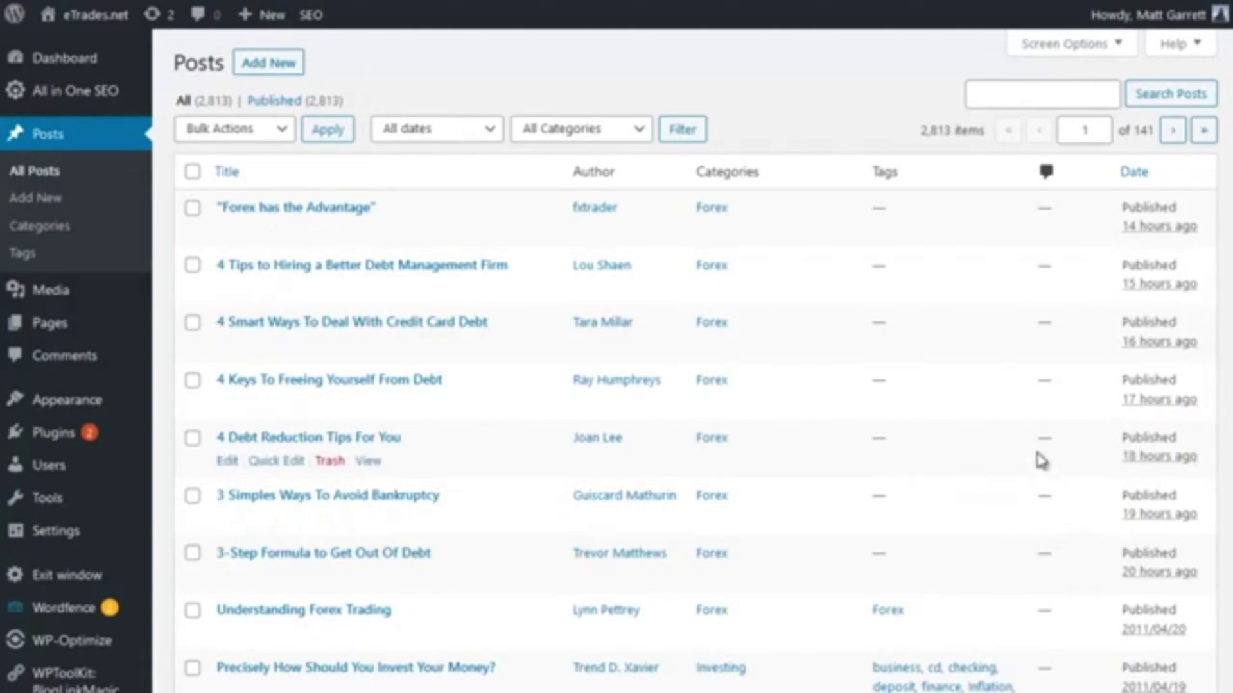
pyautogui.moveTo(872, 390)
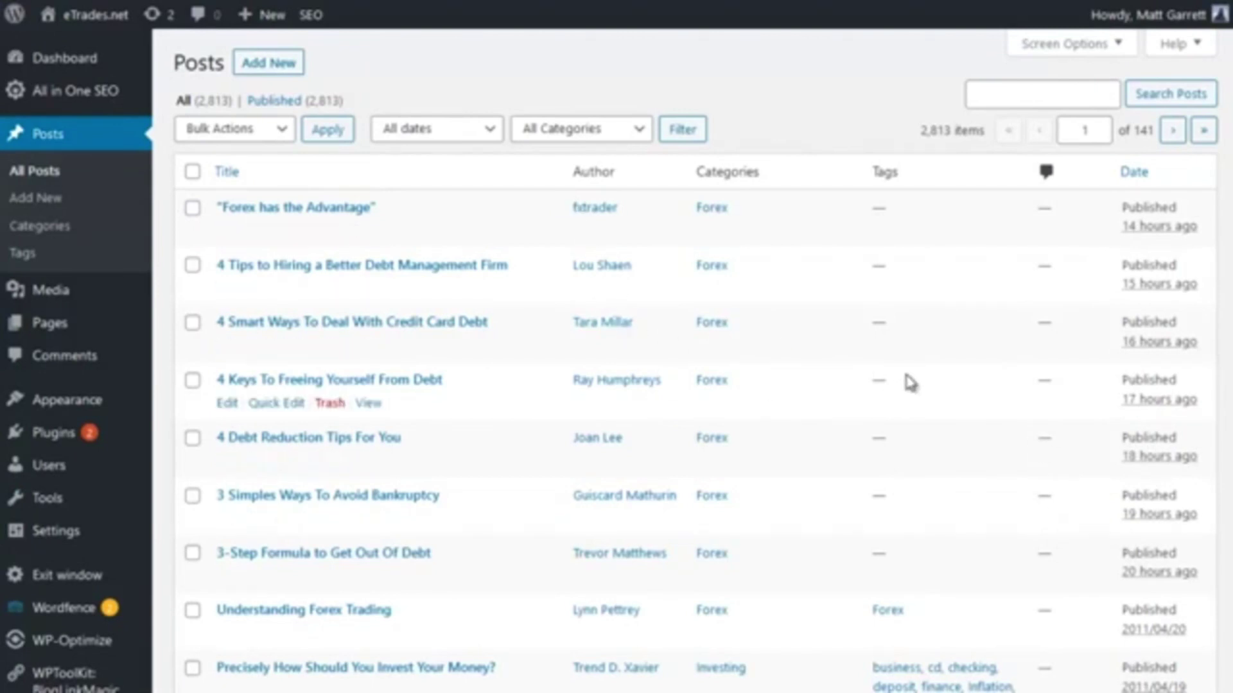
pyautogui.moveTo(539, 390)
pyautogui.scroll(-1, 708, 397)
pyautogui.scroll(-1, 708, 397)
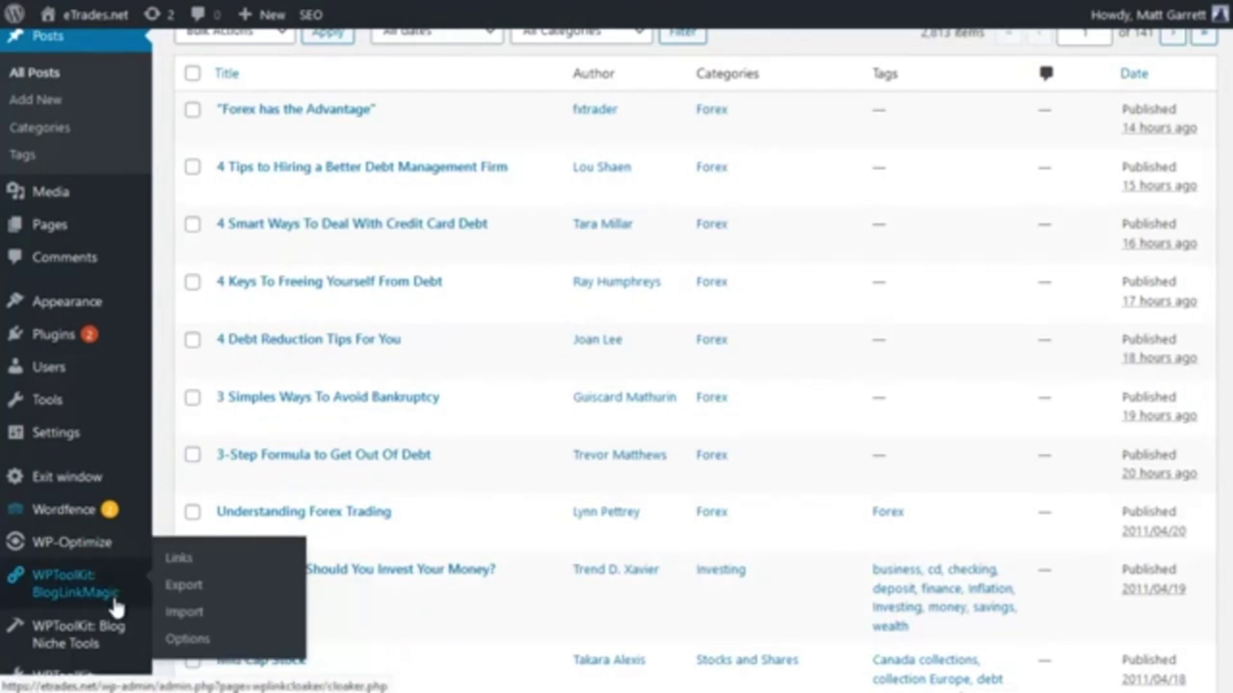
pyautogui.moveTo(78, 635)
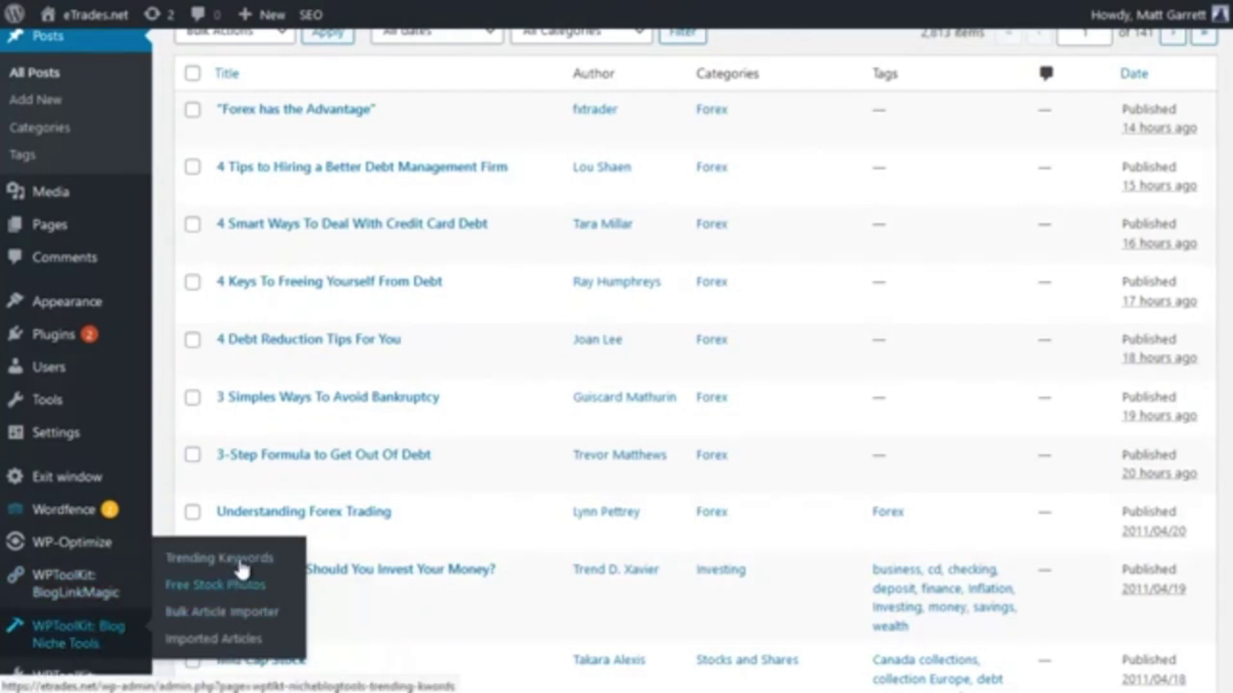
# Open the Trending Keywords tool and focus its search field for 'debt managment'
pyautogui.click(239, 562)
pyautogui.click(220, 558)
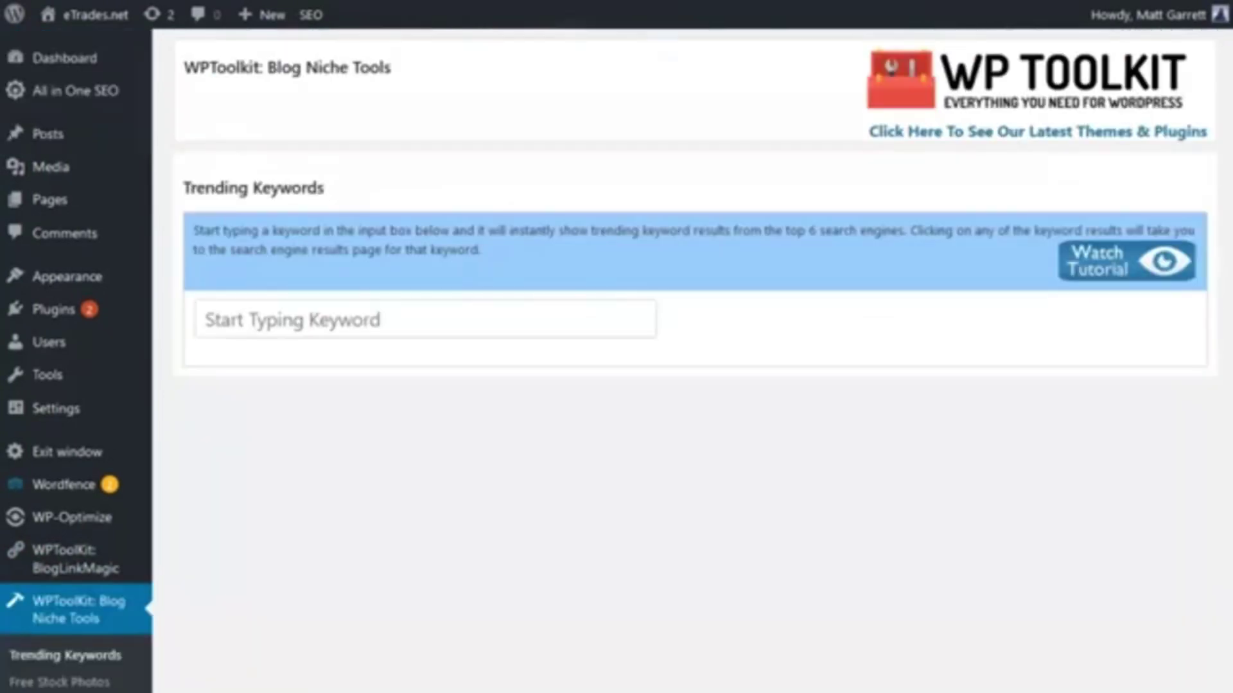
pyautogui.click(429, 329)
pyautogui.write('debt managment')
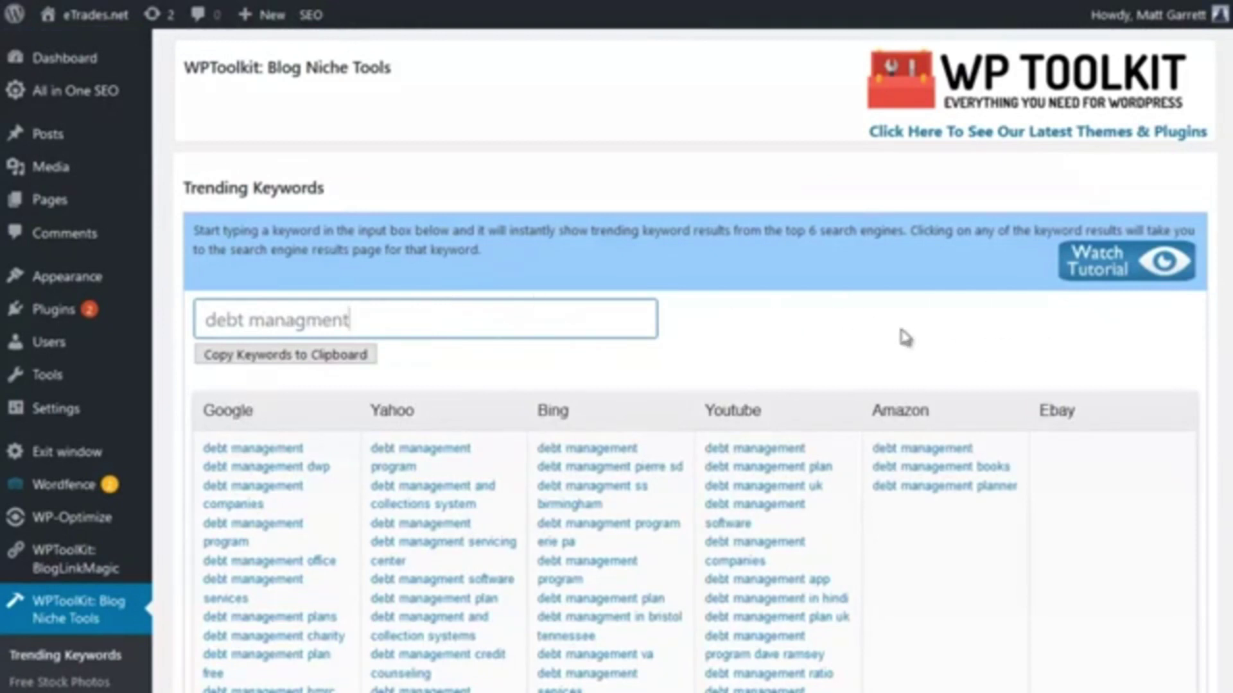
pyautogui.scroll(-1, 872, 325)
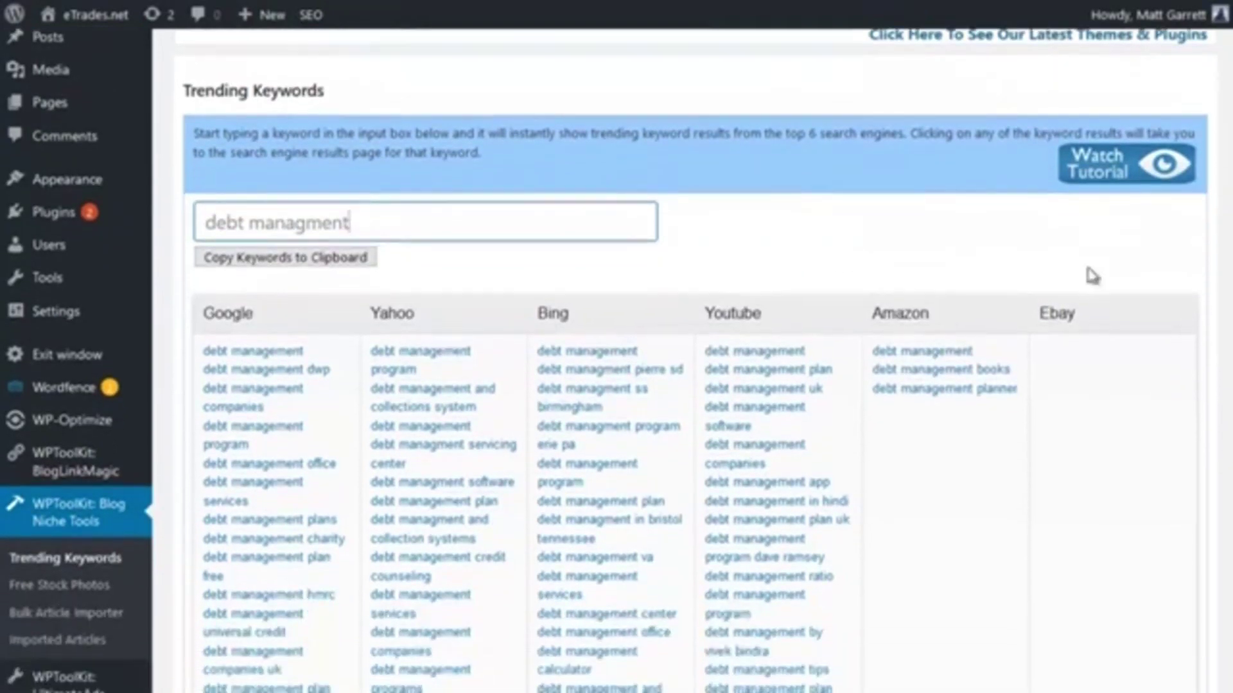
pyautogui.scroll(-2, 616, 386)
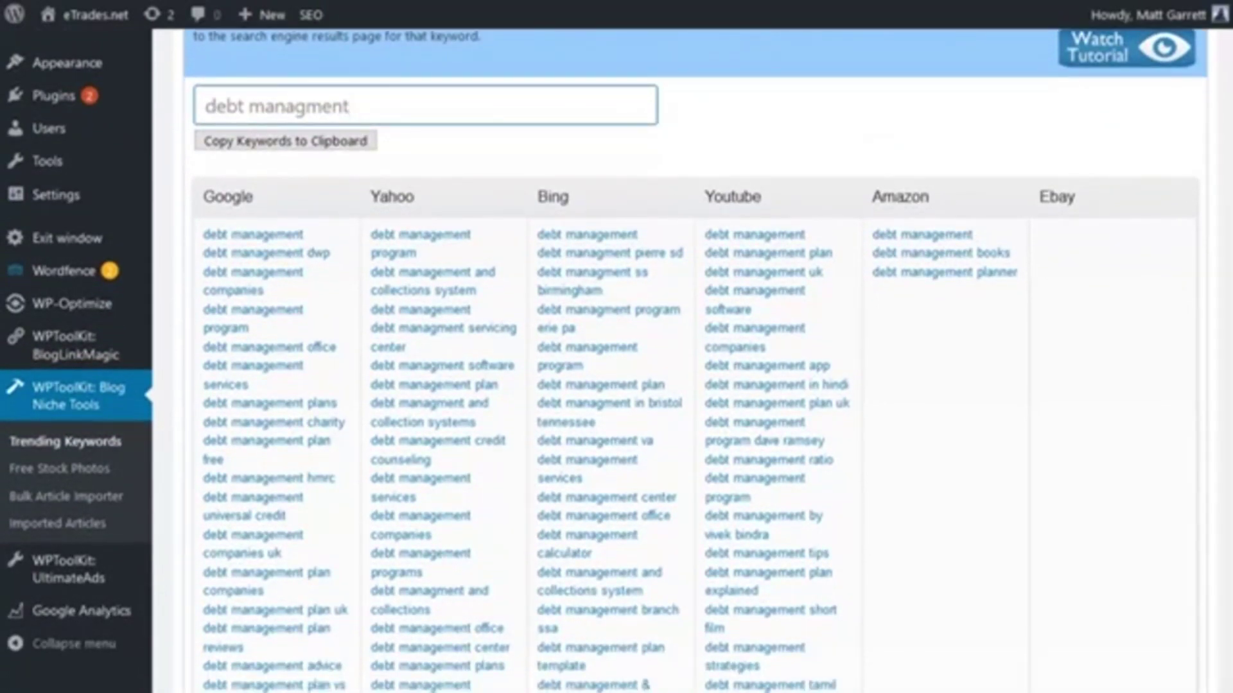
pyautogui.scroll(-1, 894, 303)
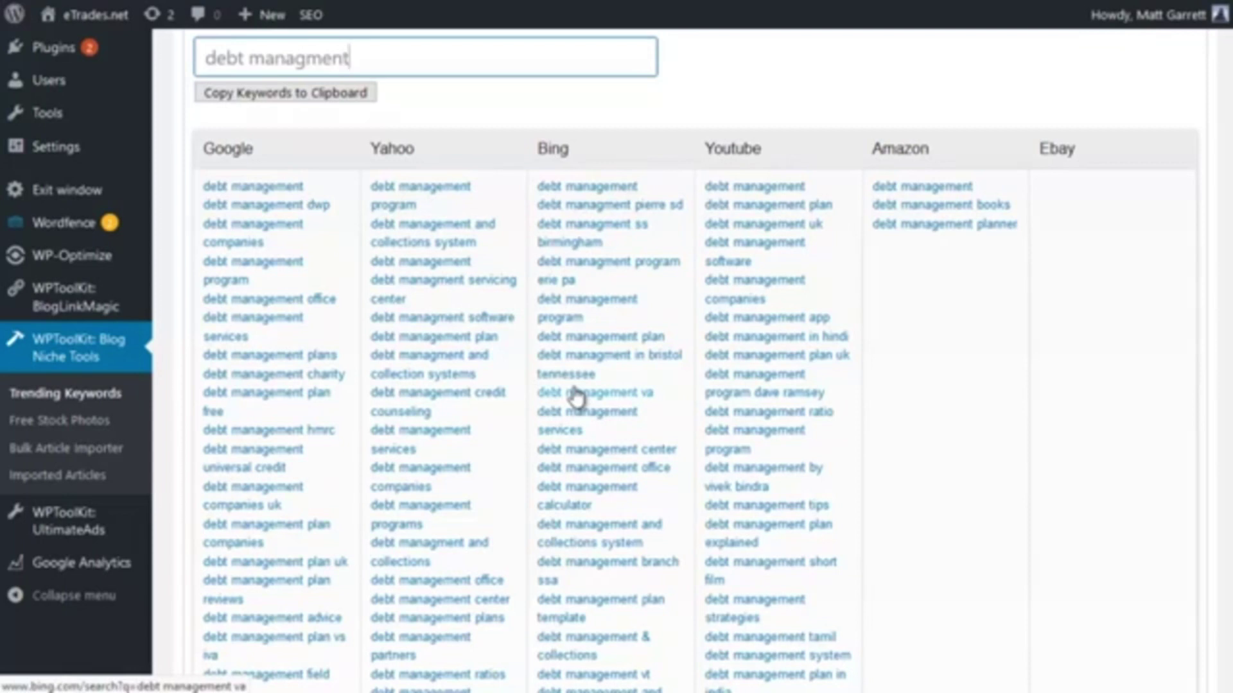
# Copy the 'debt managment' keyword suggestions and paste them over the Notepad note's text
pyautogui.click(319, 96)
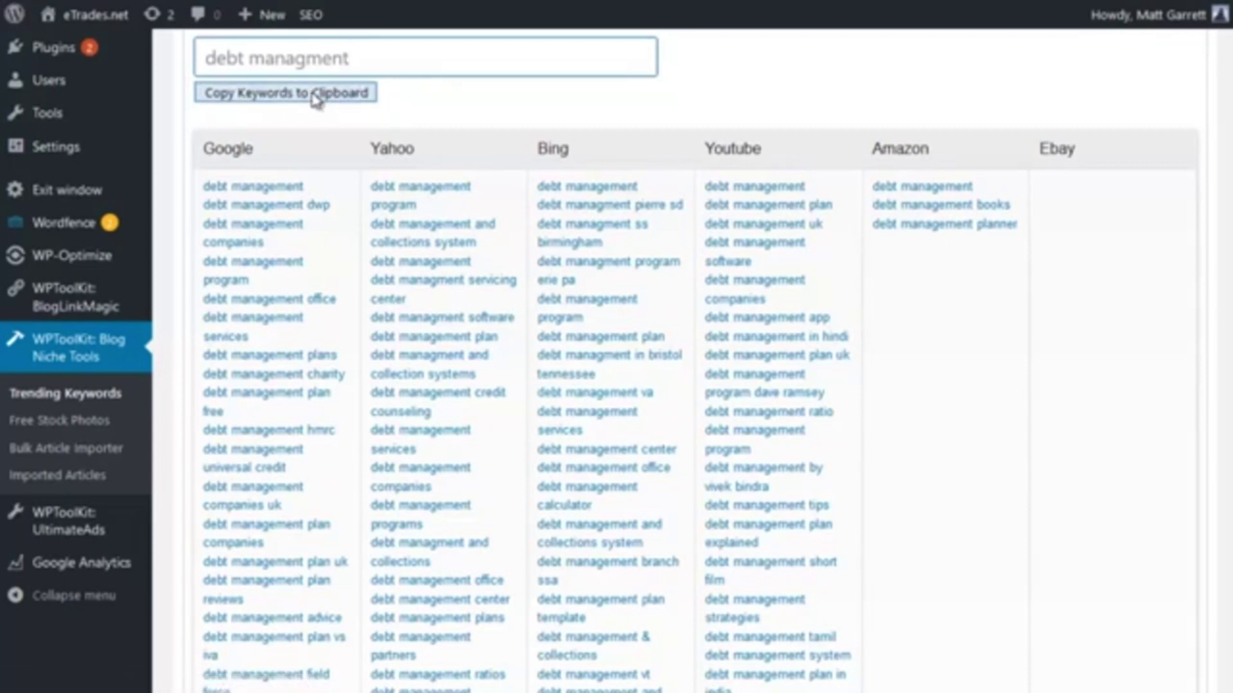
pyautogui.click(678, 292)
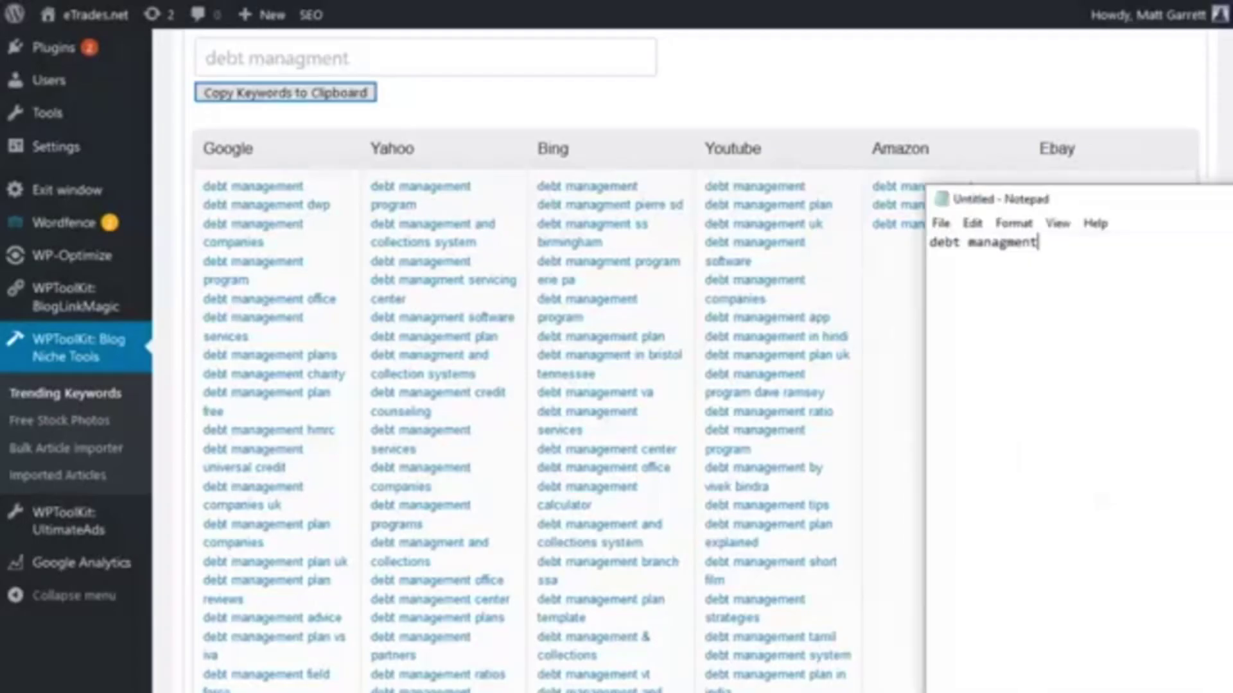
pyautogui.click(1064, 249)
pyautogui.moveTo(1063, 242); pyautogui.dragTo(933, 245)
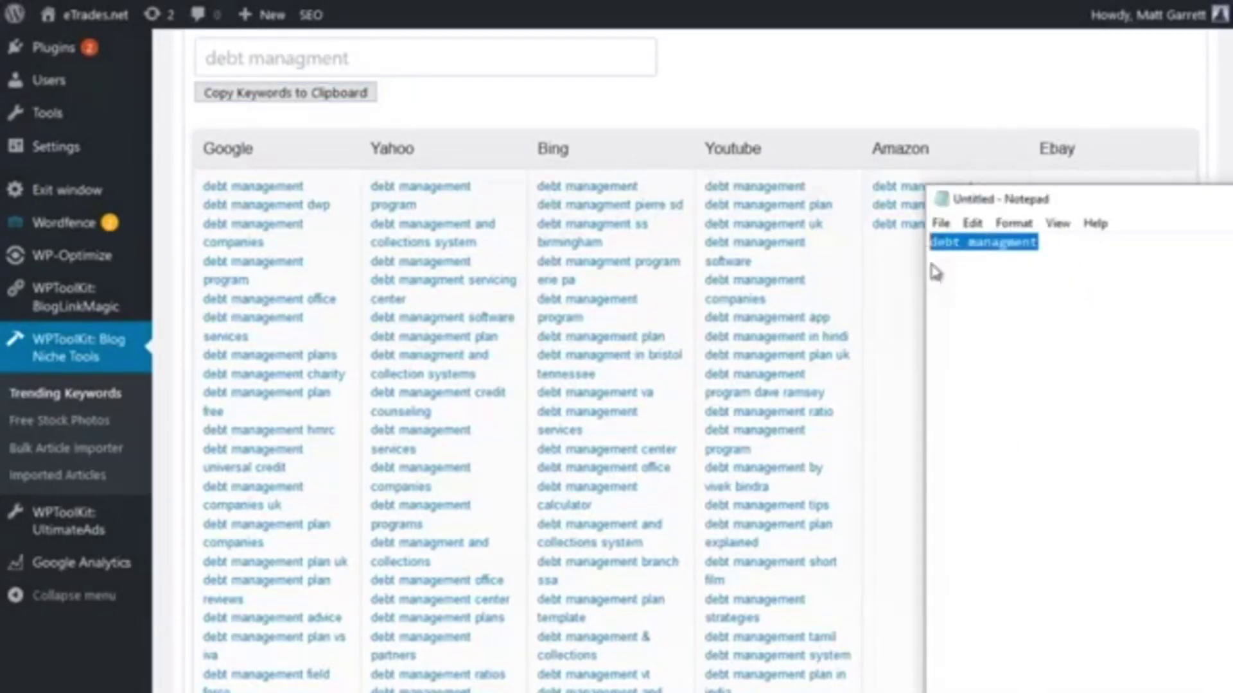
pyautogui.hotkey('ctrl', 'v')
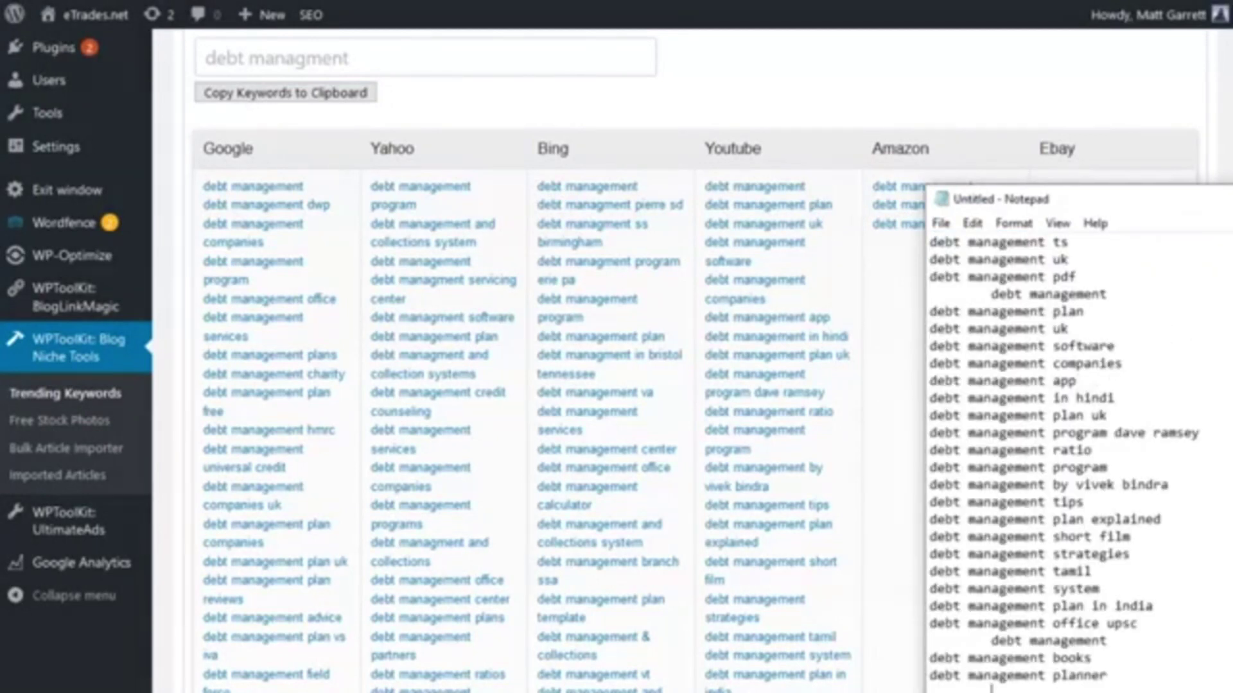
pyautogui.scroll(8, 1070, 454)
pyautogui.scroll(8, 1068, 453)
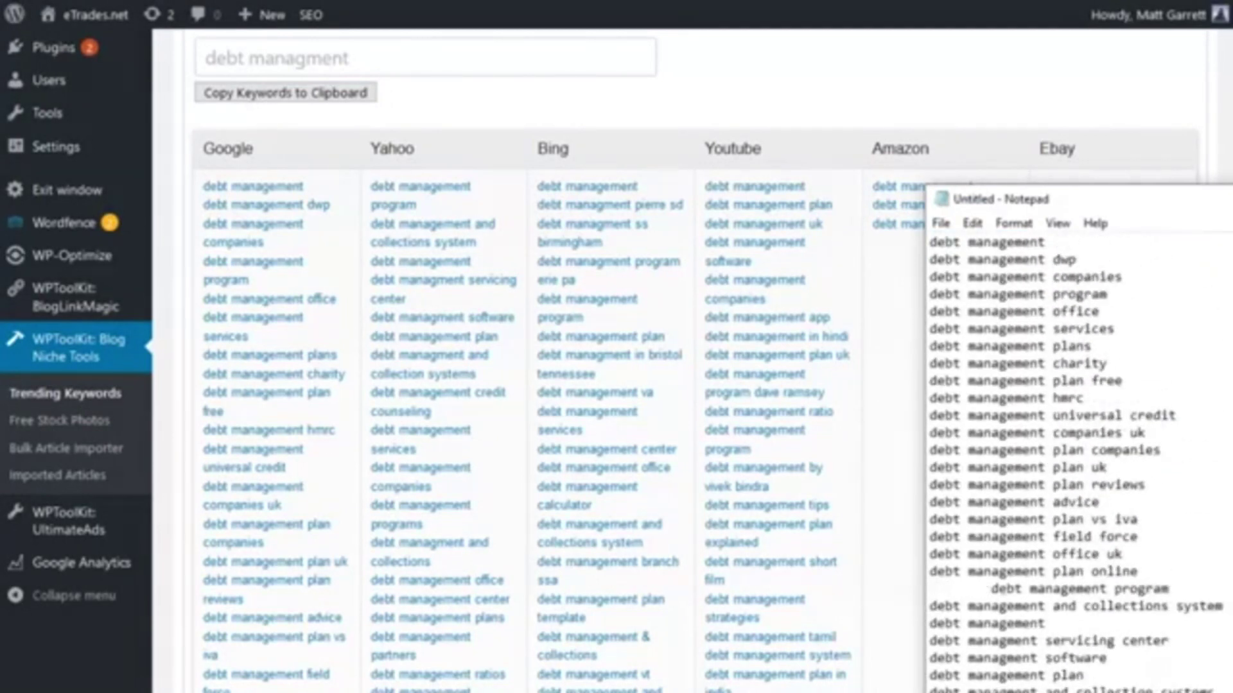
pyautogui.scroll(-15, 992, 686)
pyautogui.scroll(-15, 992, 687)
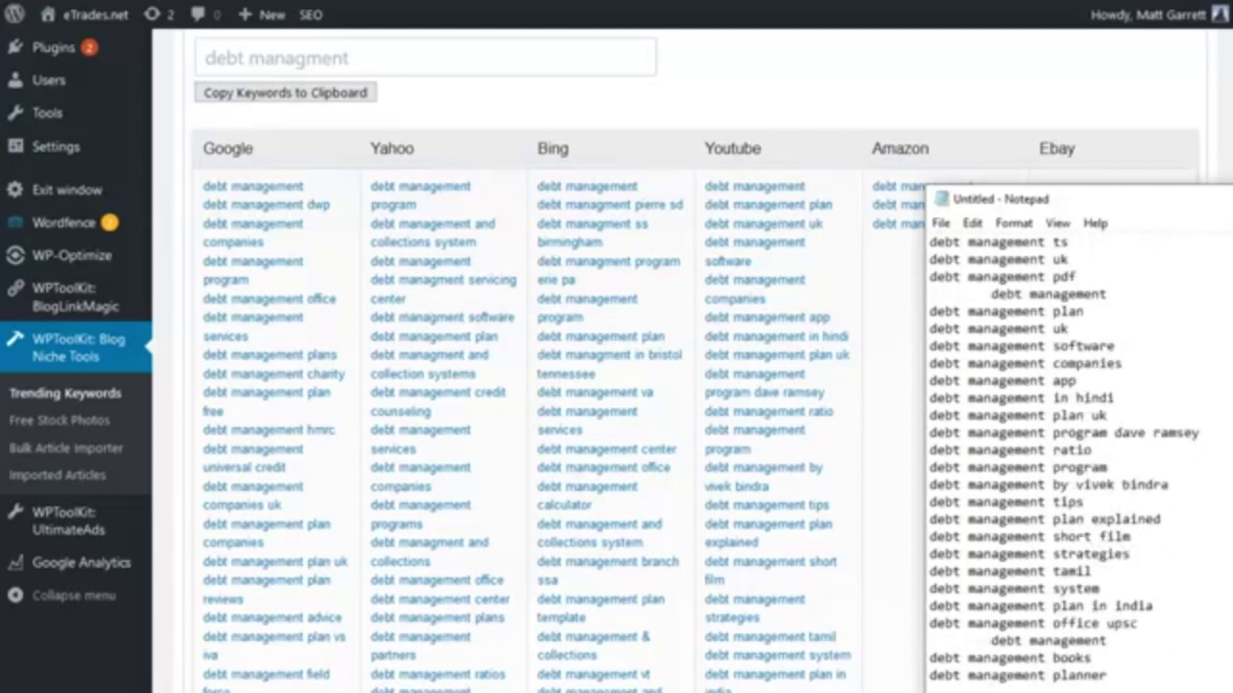
pyautogui.scroll(20, 1069, 453)
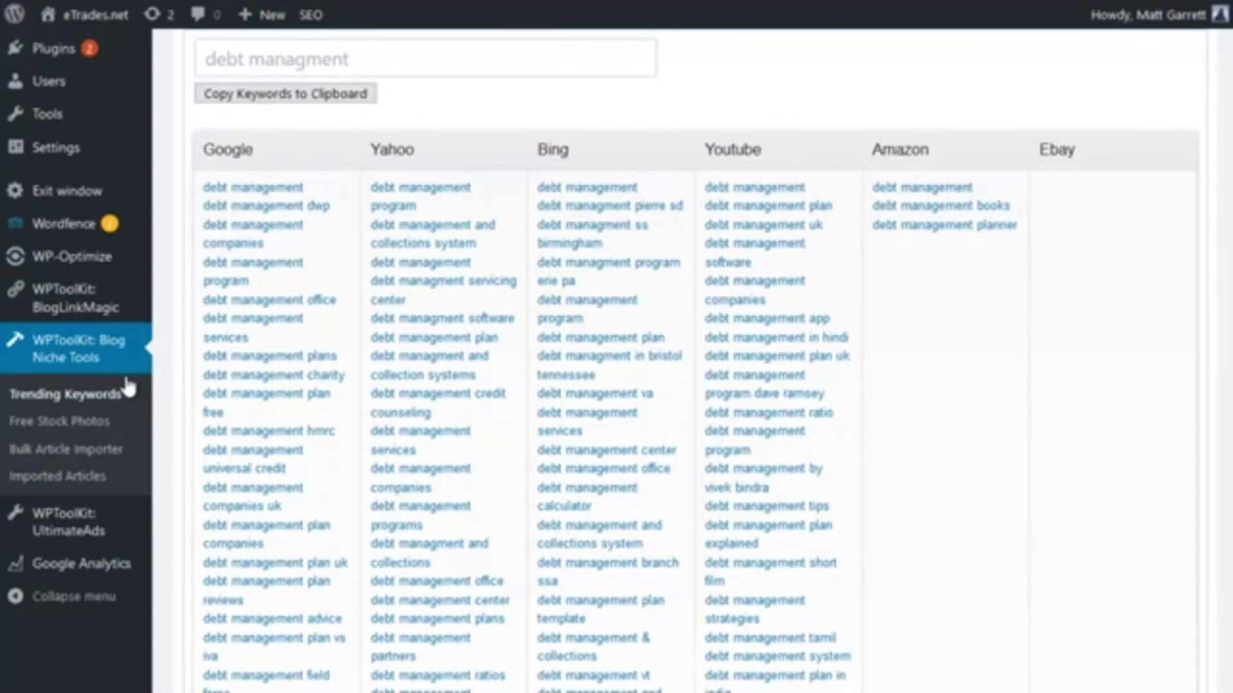
# Search Free Stock Photos for 'debt' across Pixabay, Unsplash and Pexels
pyautogui.click(100, 430)
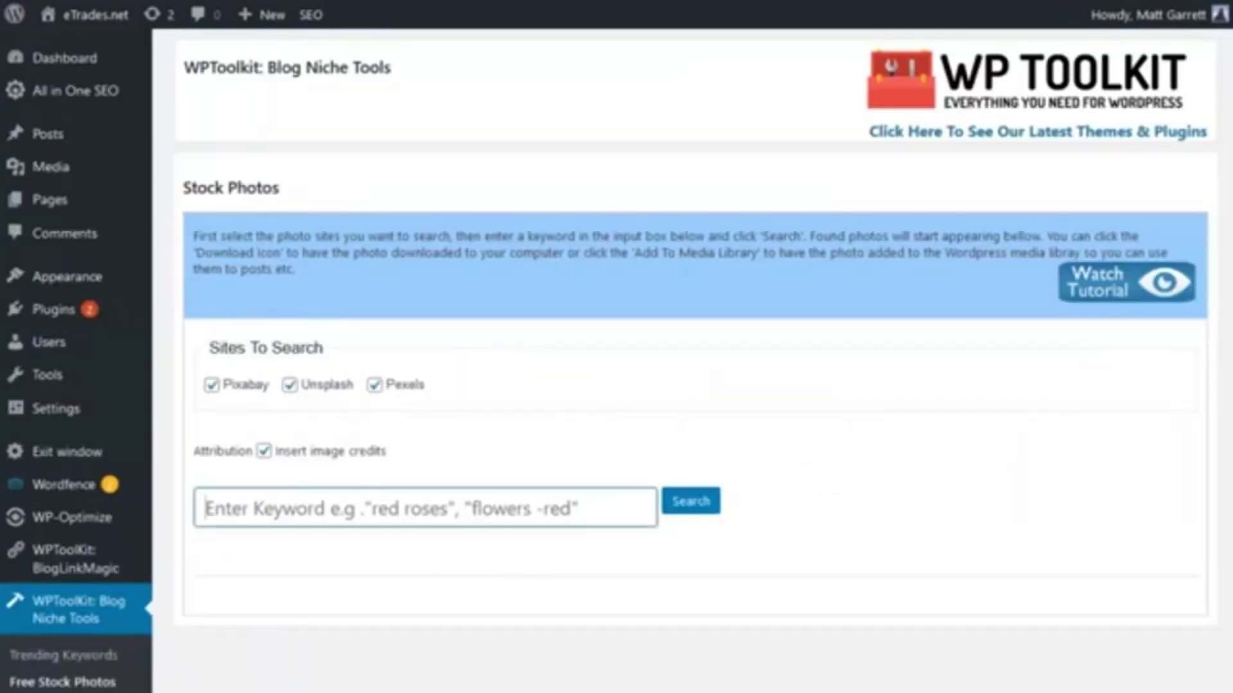
pyautogui.scroll(-3, 880, 198)
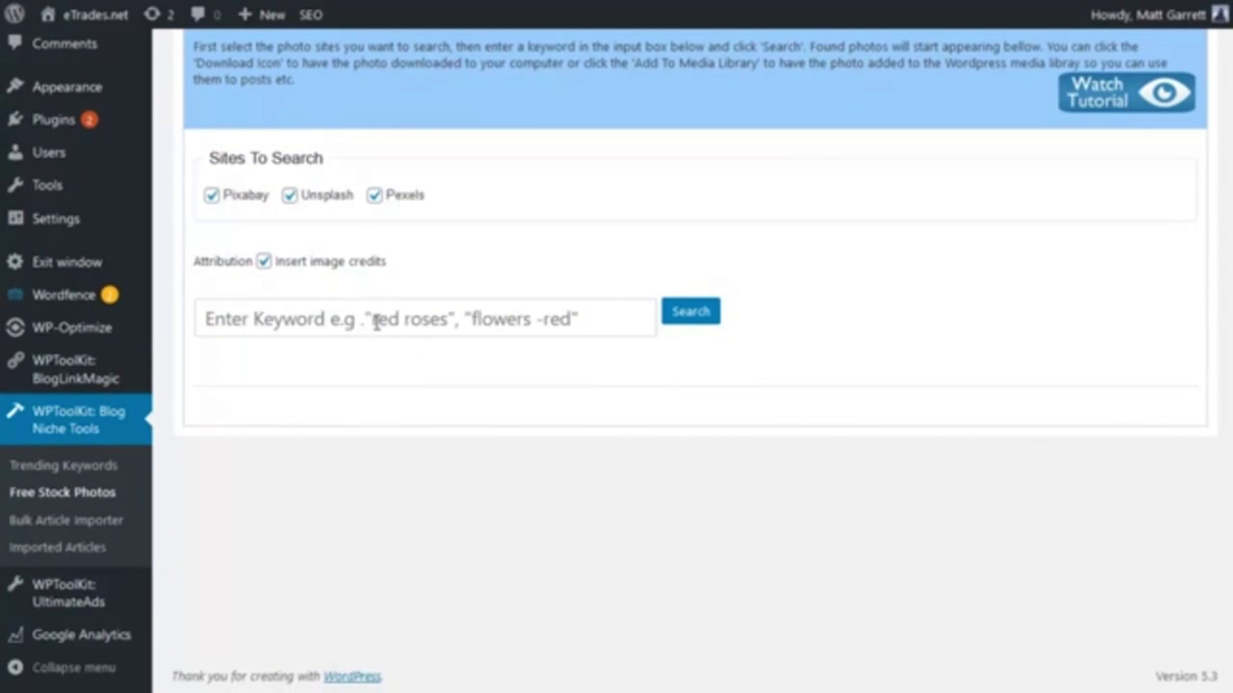
pyautogui.click(363, 317)
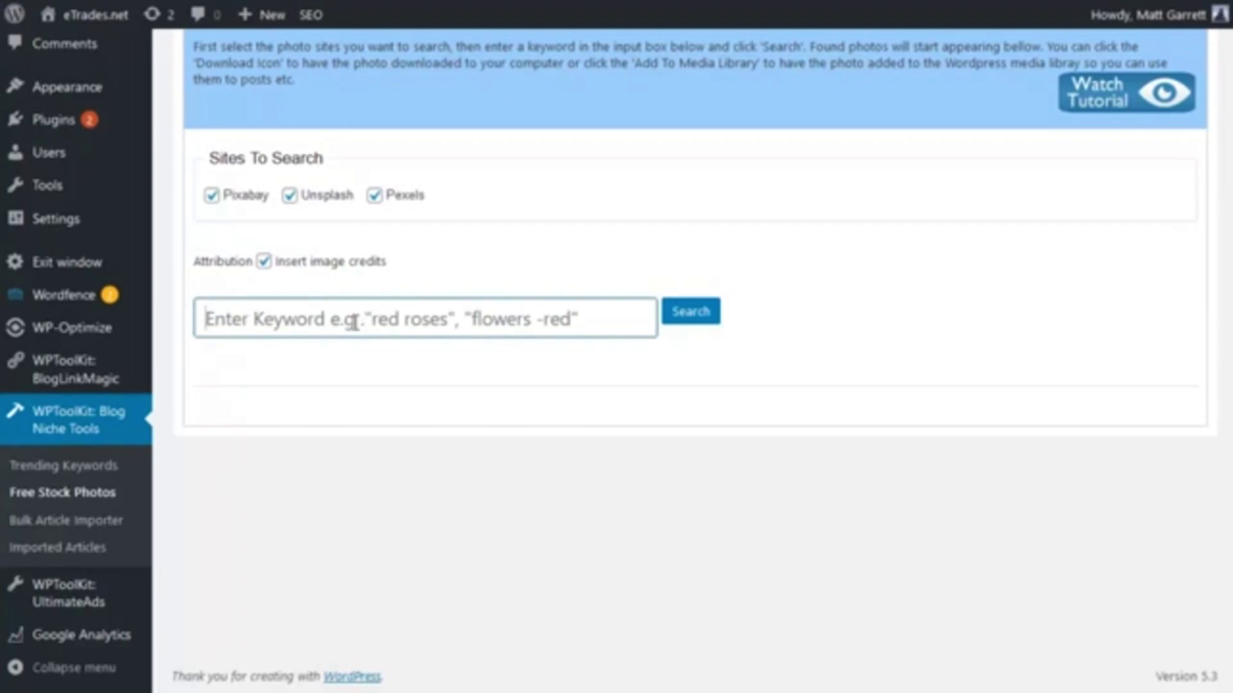
pyautogui.write('debt')
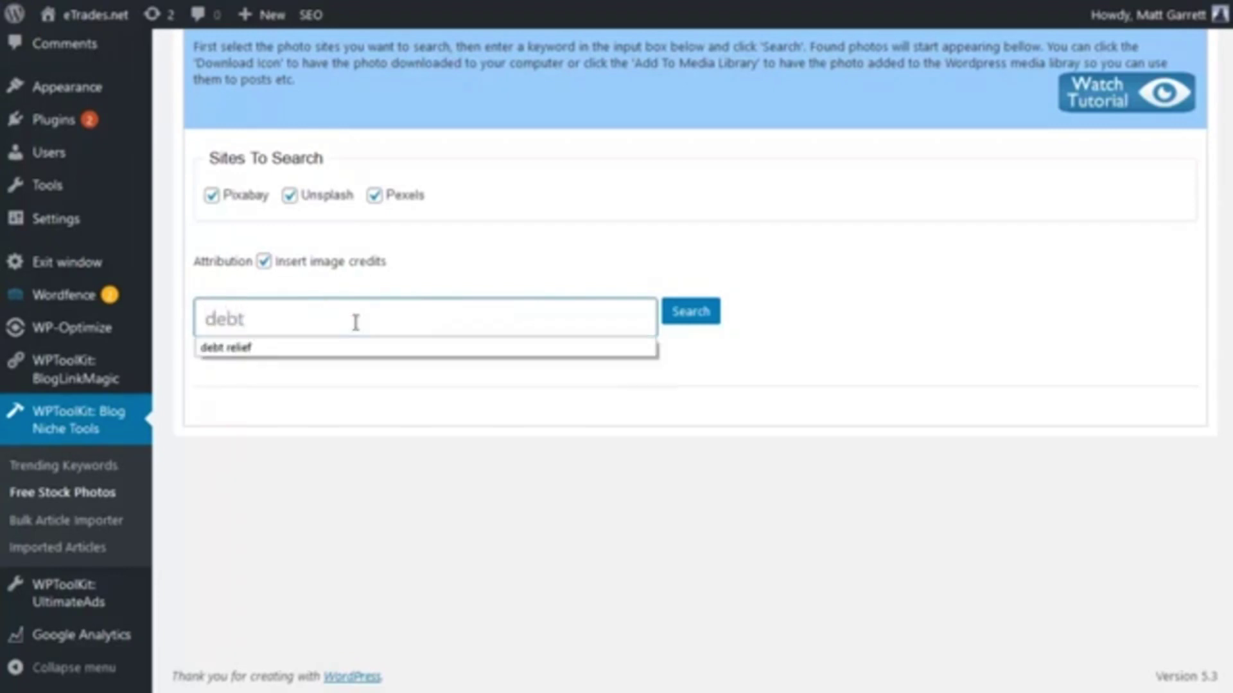
pyautogui.click(686, 316)
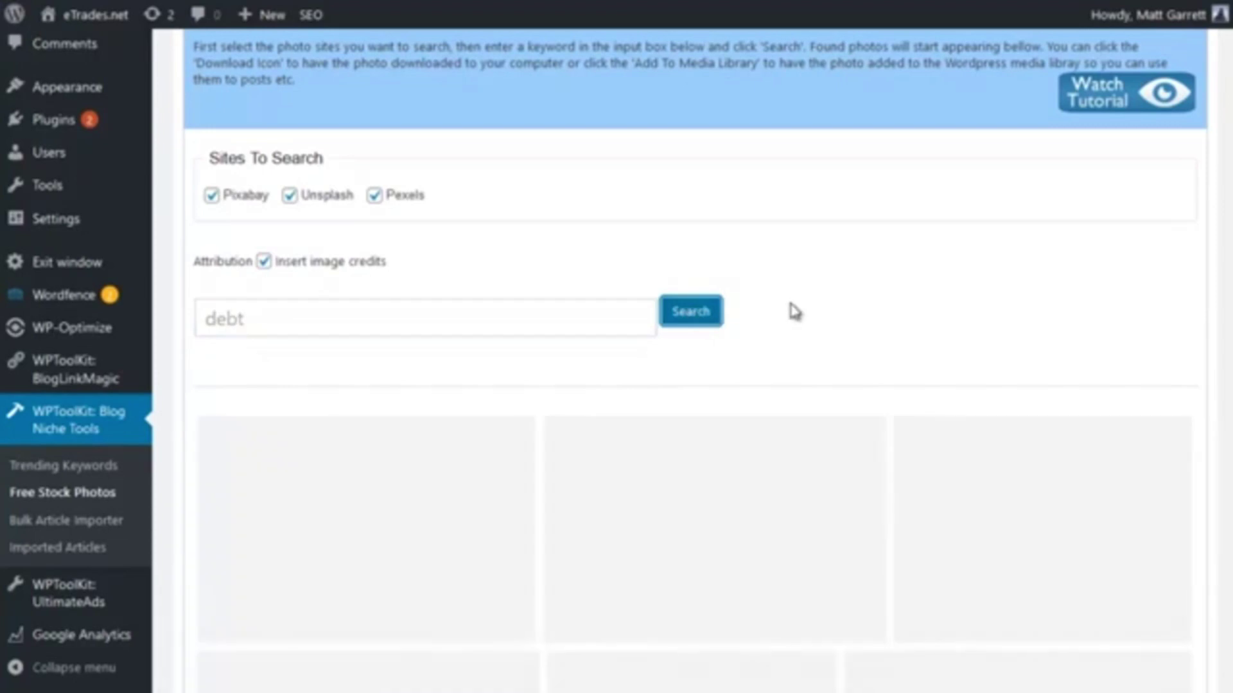
pyautogui.scroll(-2, 903, 294)
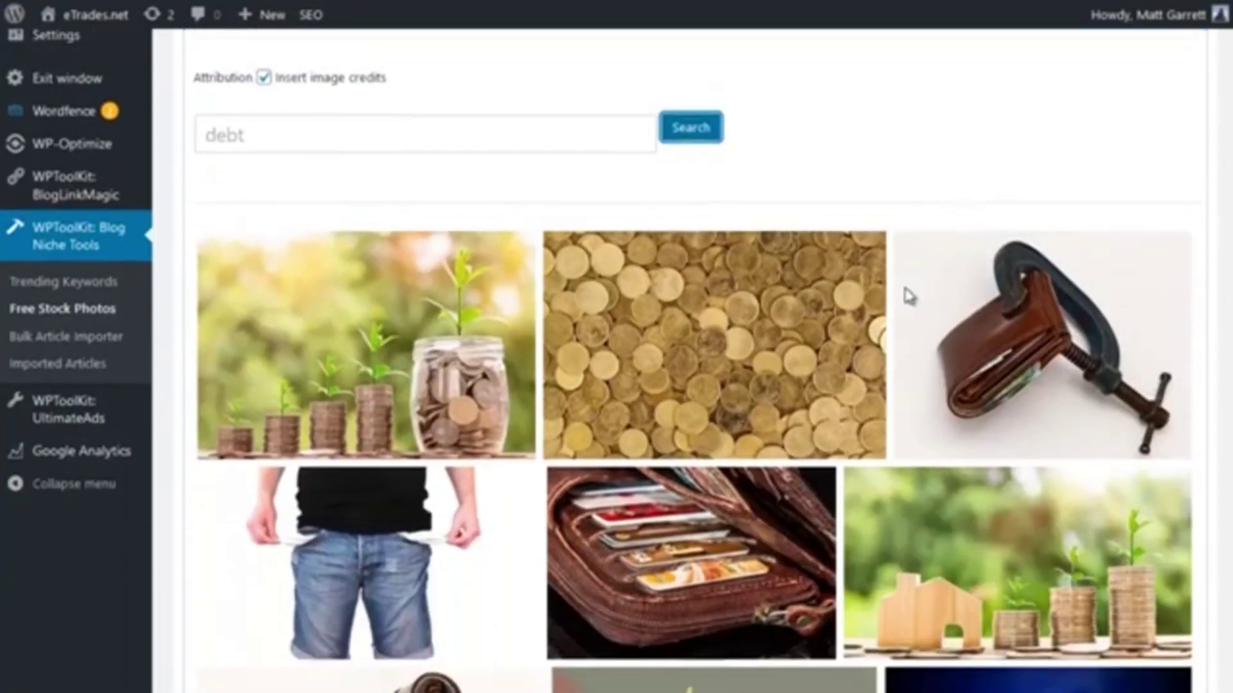
pyautogui.scroll(-1, 586, 420)
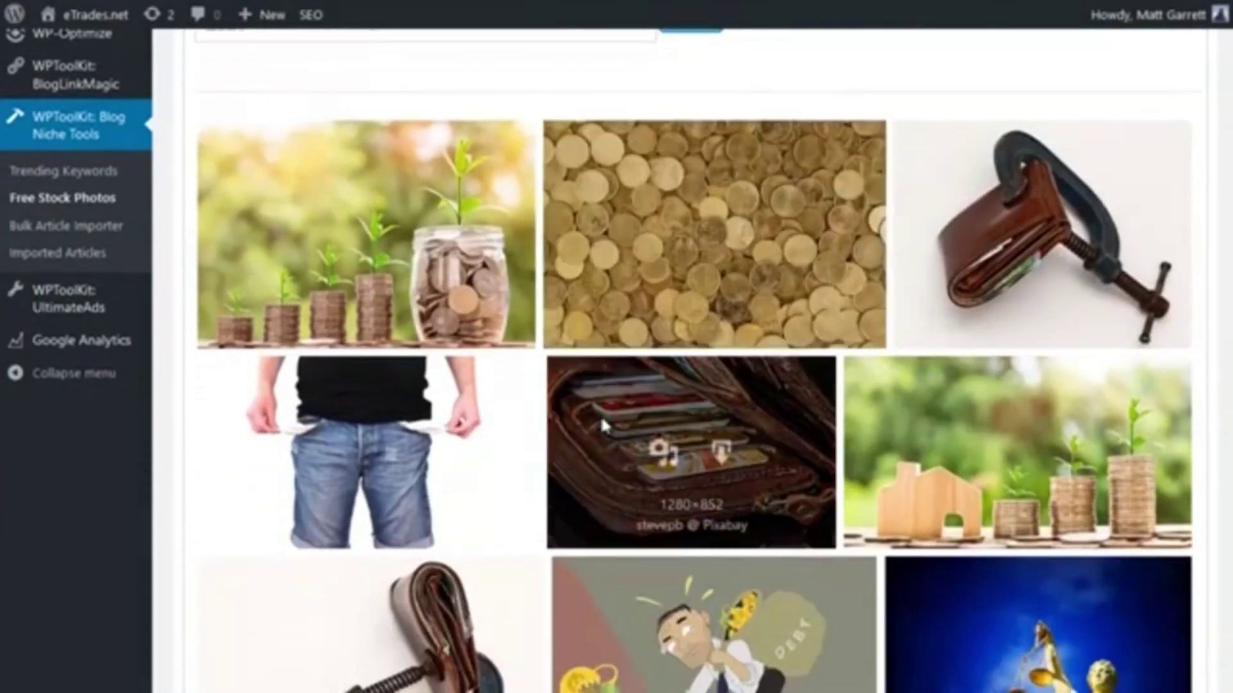
pyautogui.moveTo(1043, 345)
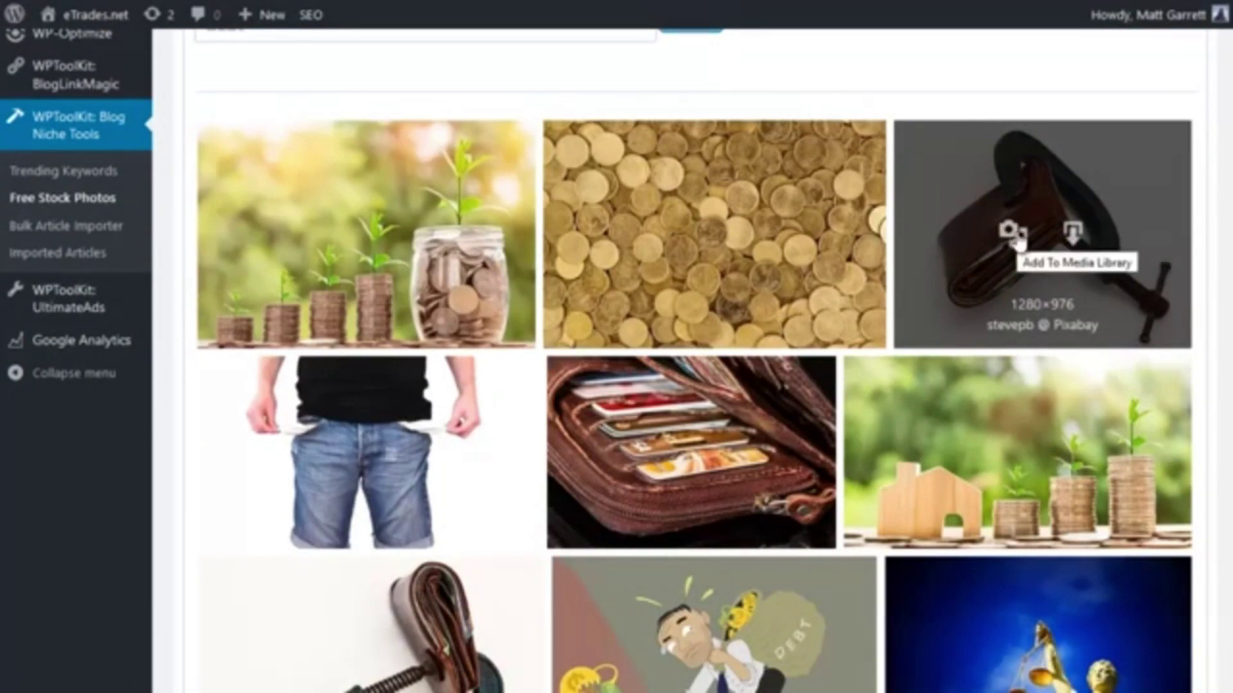
# Add the clamped-wallet stock photo to the media library and dismiss the confirmation
pyautogui.click(1017, 240)
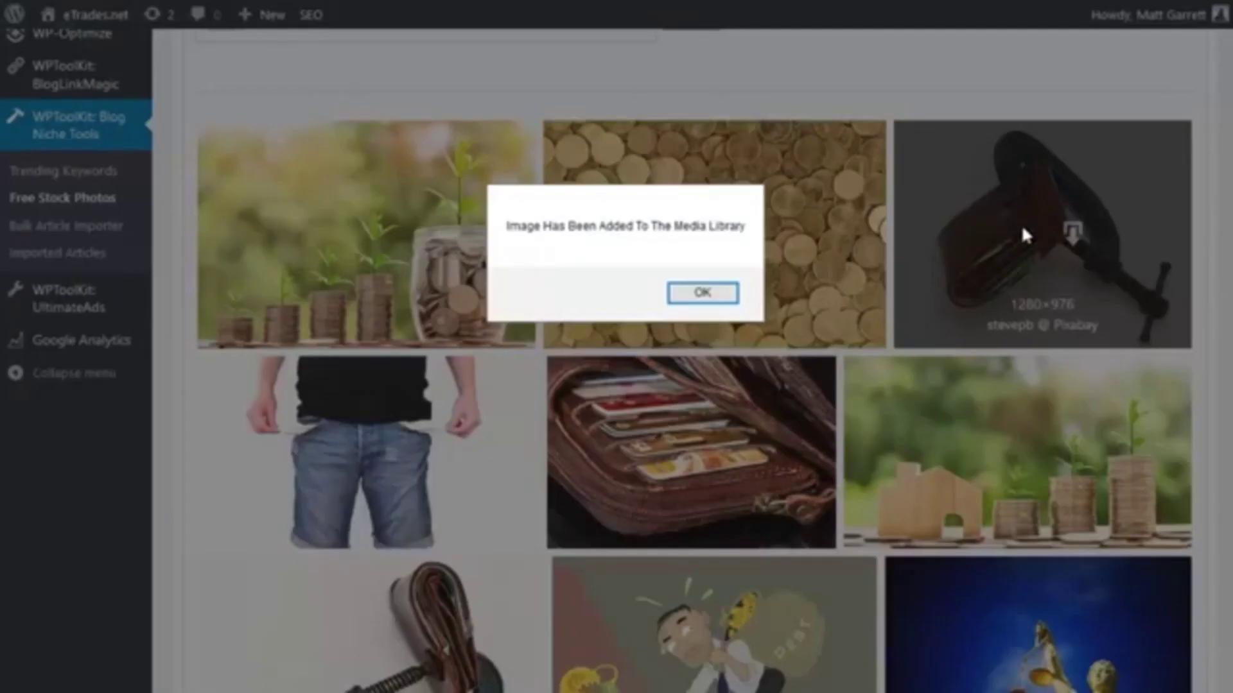
pyautogui.click(727, 294)
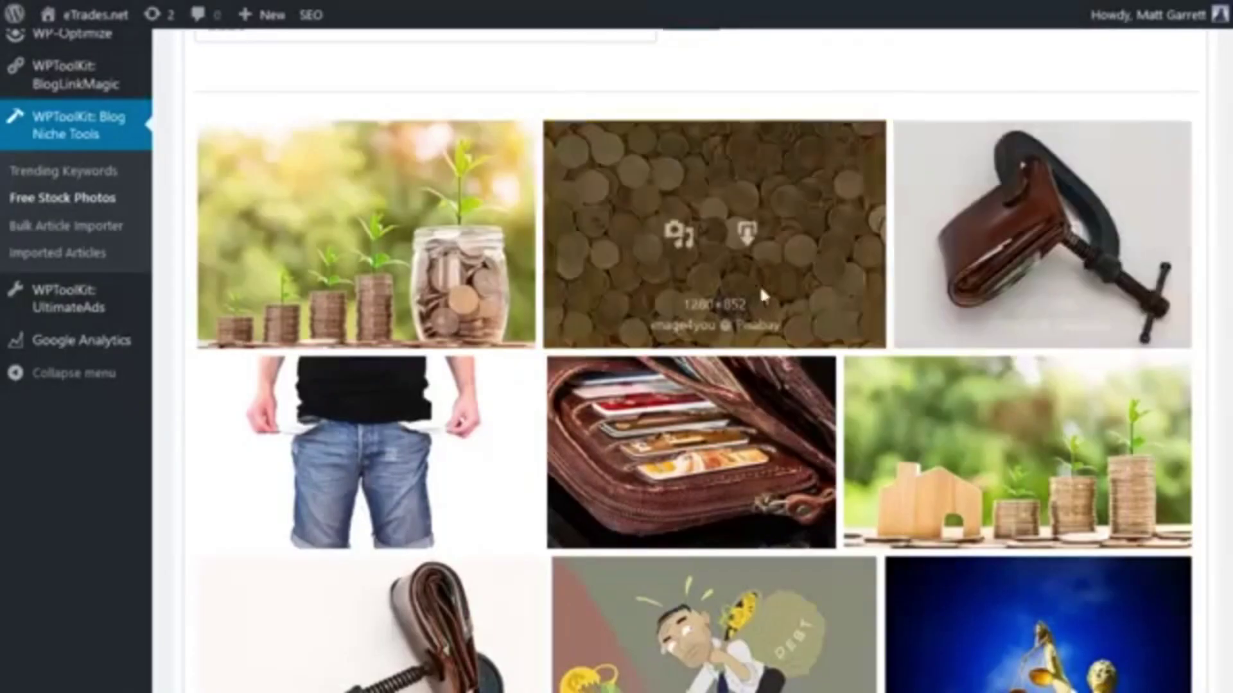
pyautogui.scroll(-2, 834, 283)
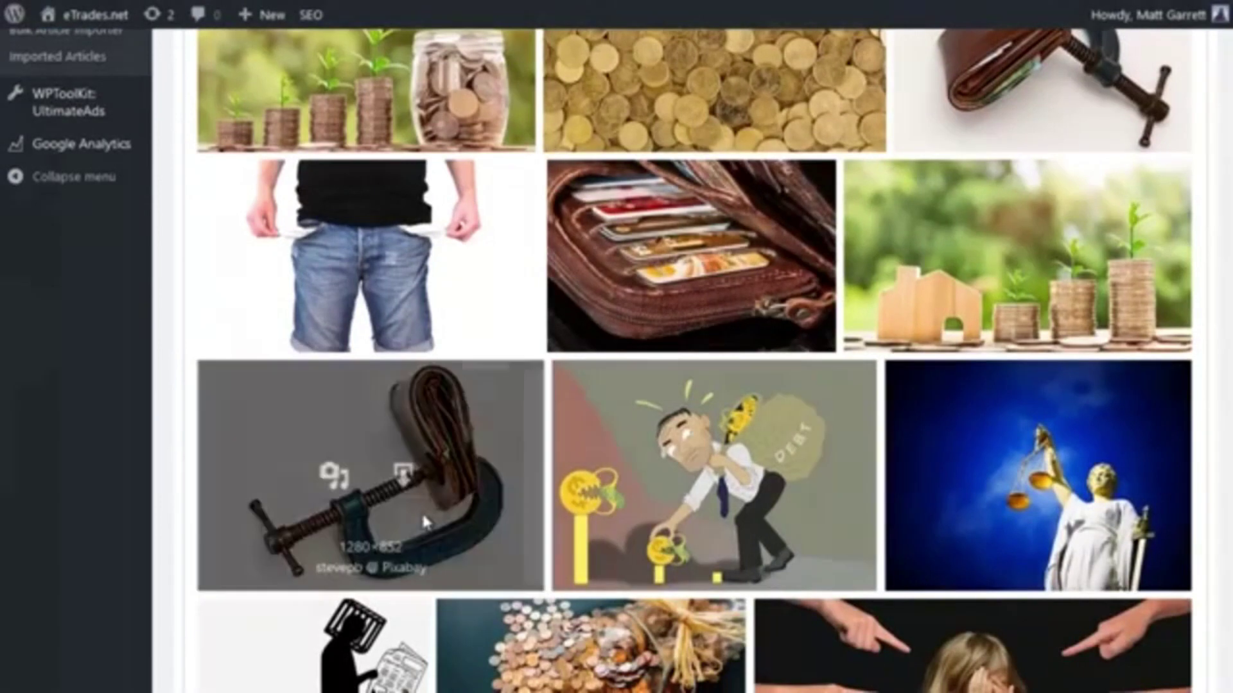
pyautogui.scroll(-2, 446, 473)
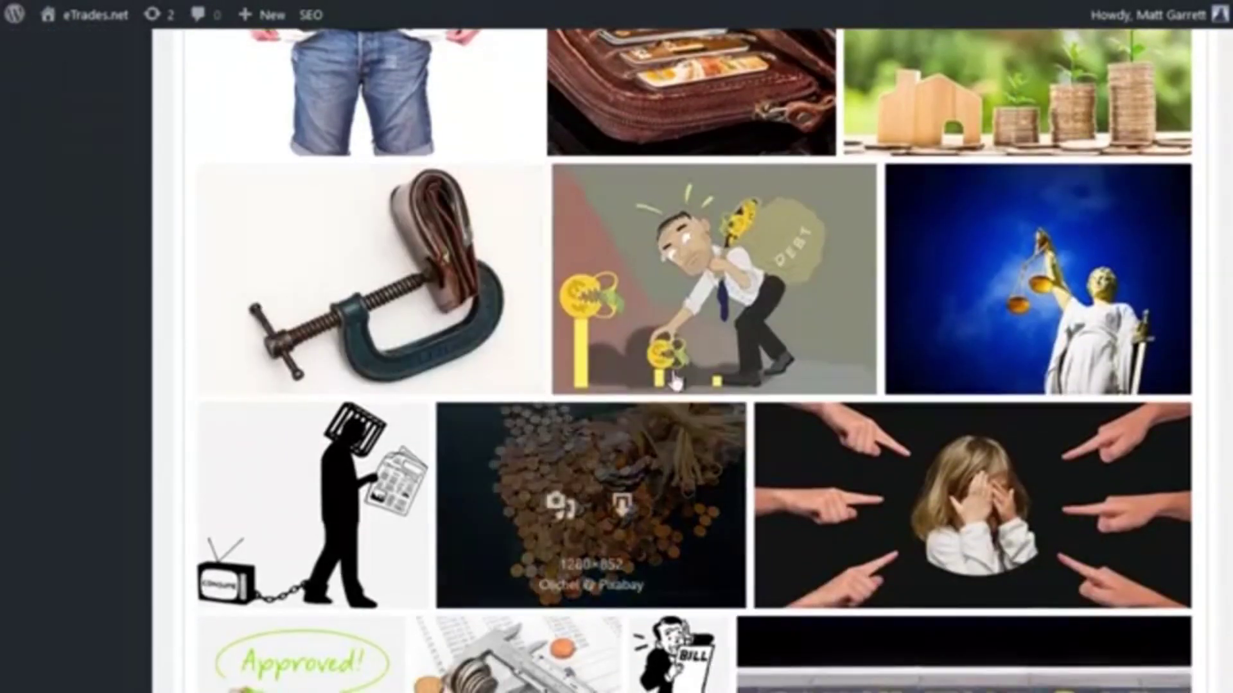
pyautogui.scroll(-2, 748, 302)
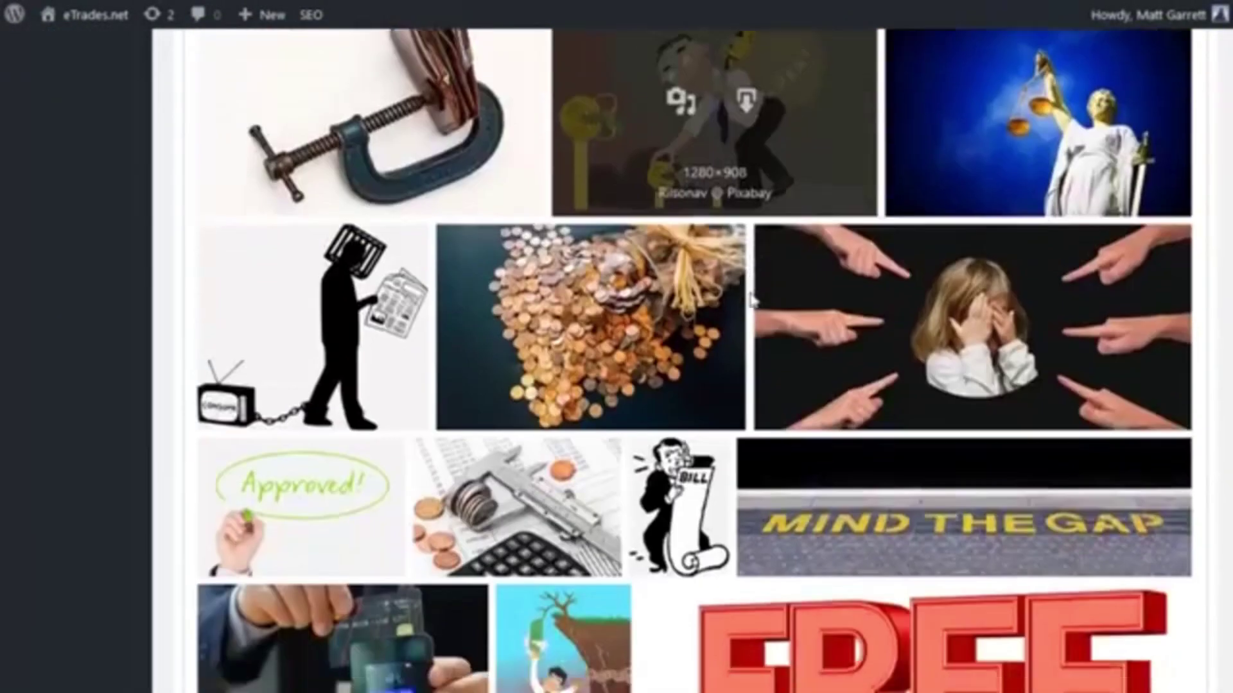
pyautogui.scroll(-1, 749, 302)
pyautogui.scroll(-1, 748, 302)
pyautogui.scroll(-2, 752, 302)
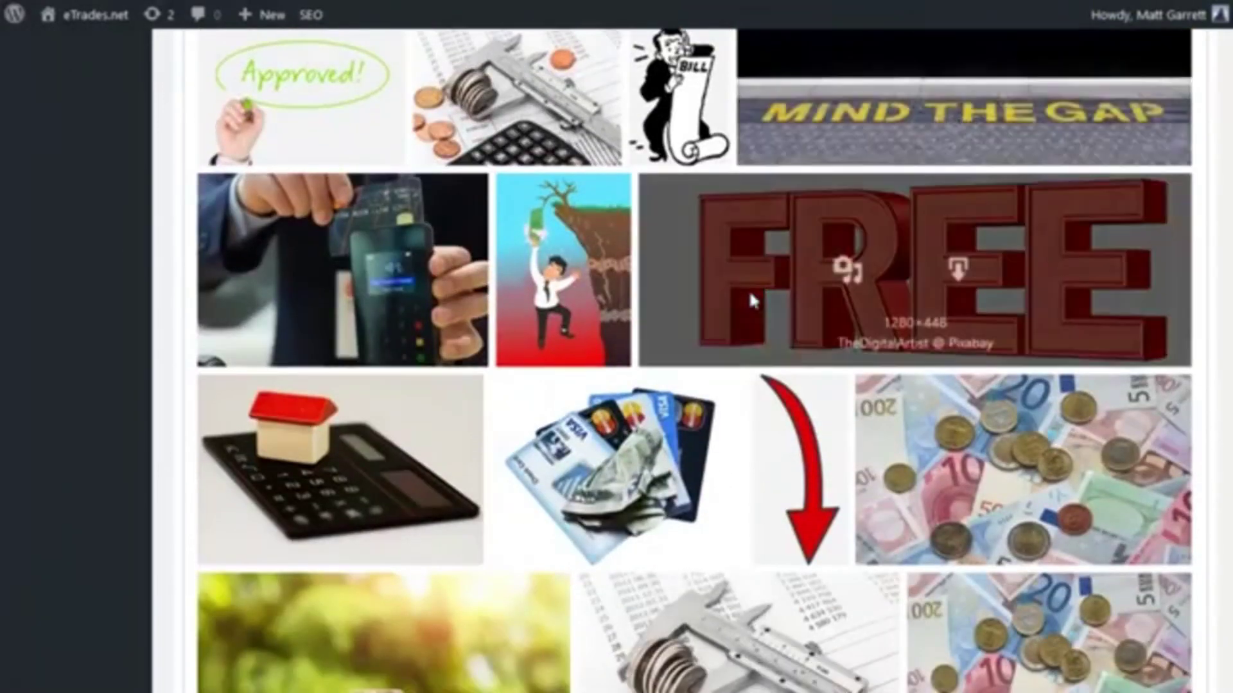
pyautogui.scroll(-3, 751, 301)
pyautogui.scroll(5, 765, 301)
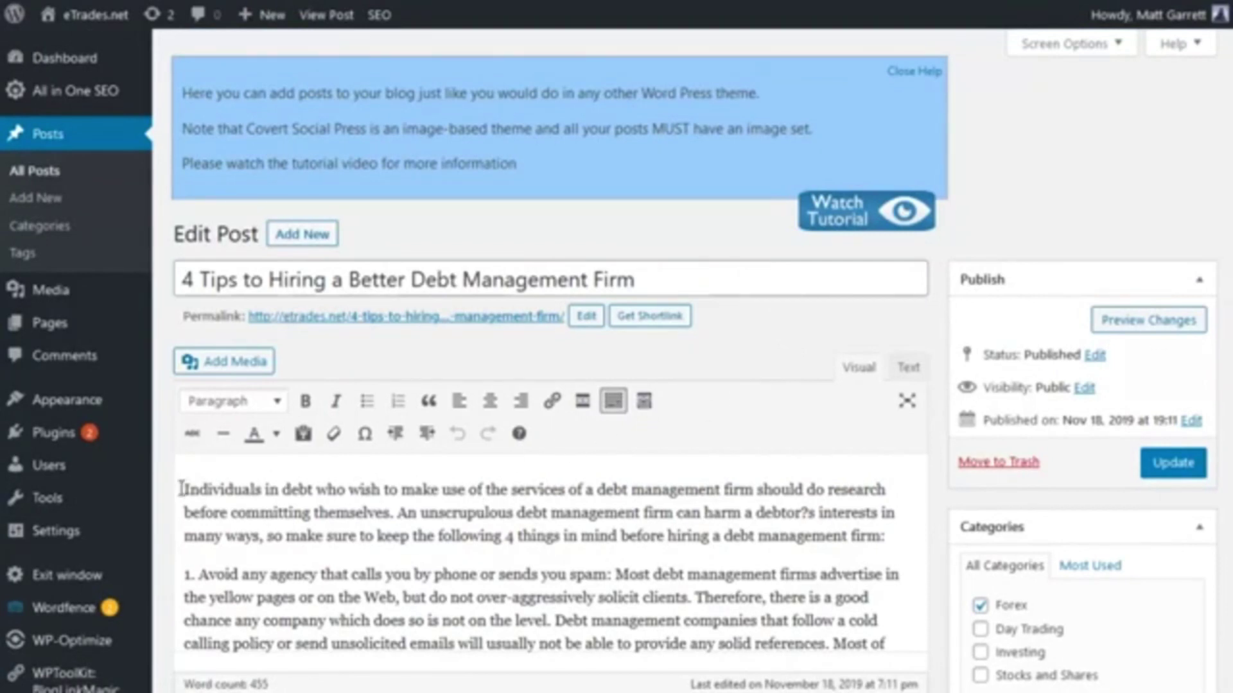
pyautogui.scroll(-1, 319, 515)
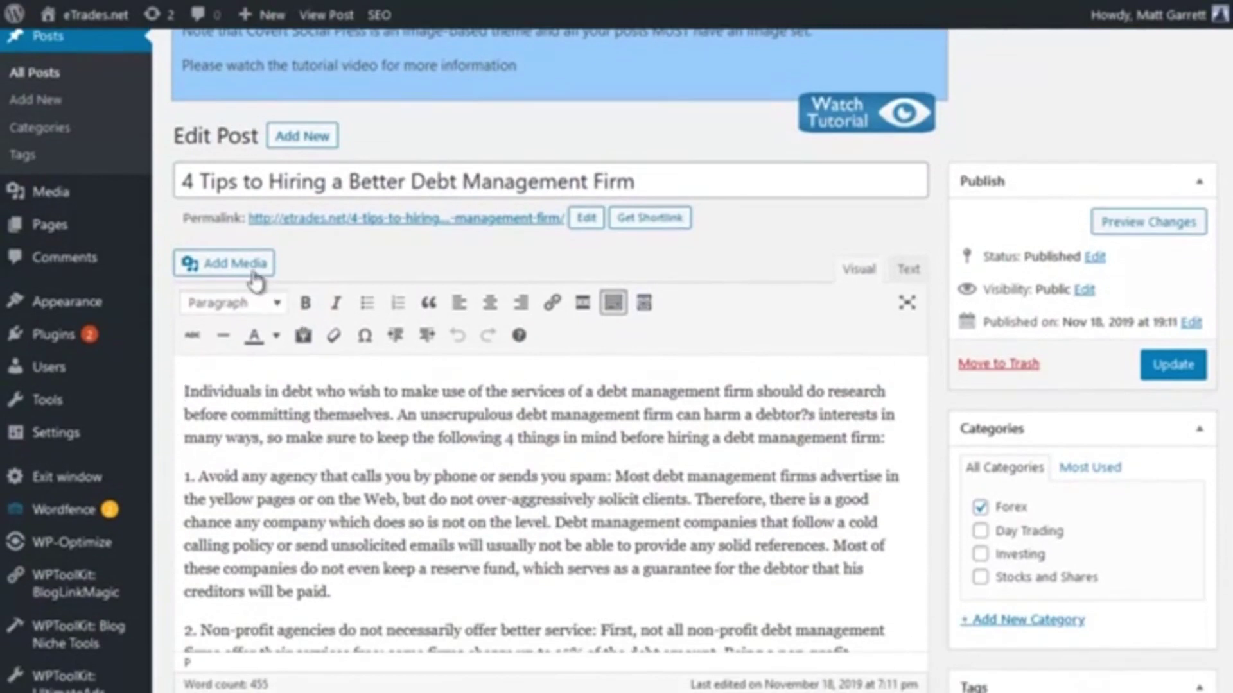
# Insert the clamped-wallet photo, credited stevepb / Pixabay, from the media library into the post
pyautogui.click(233, 264)
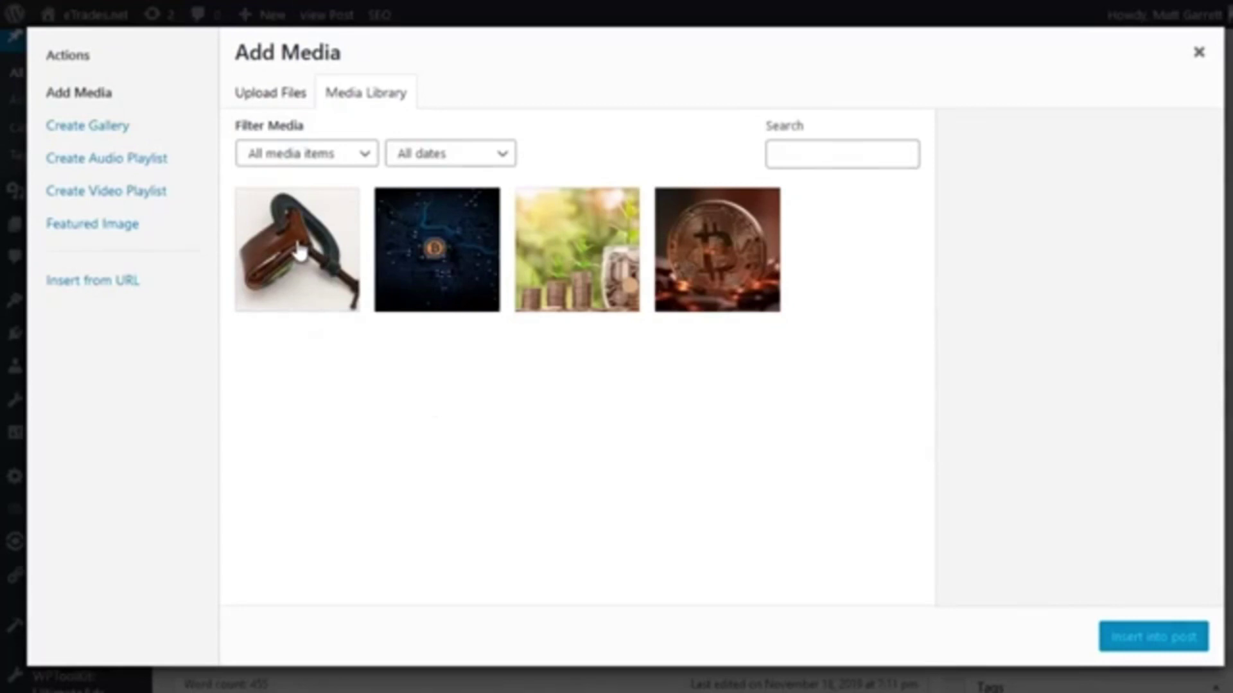
pyautogui.click(301, 252)
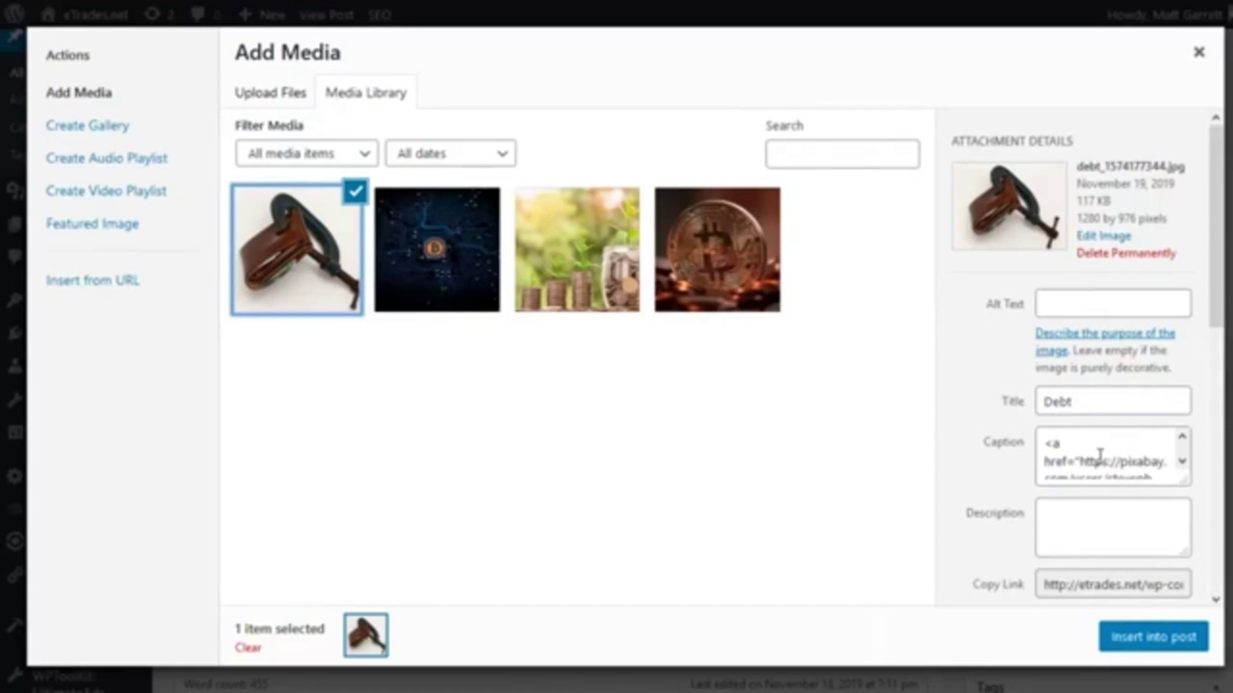
pyautogui.click(1155, 644)
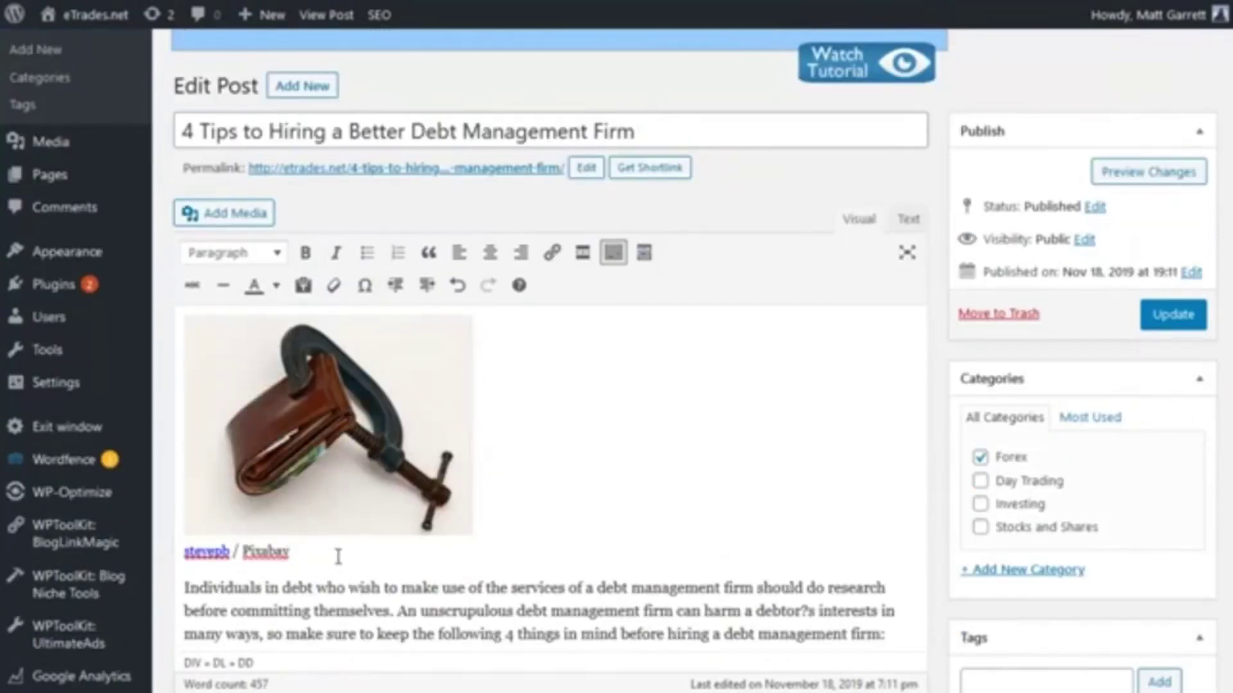
# Update the post, then select 'debt management plan companies' in the Notepad keyword list
pyautogui.click(1202, 315)
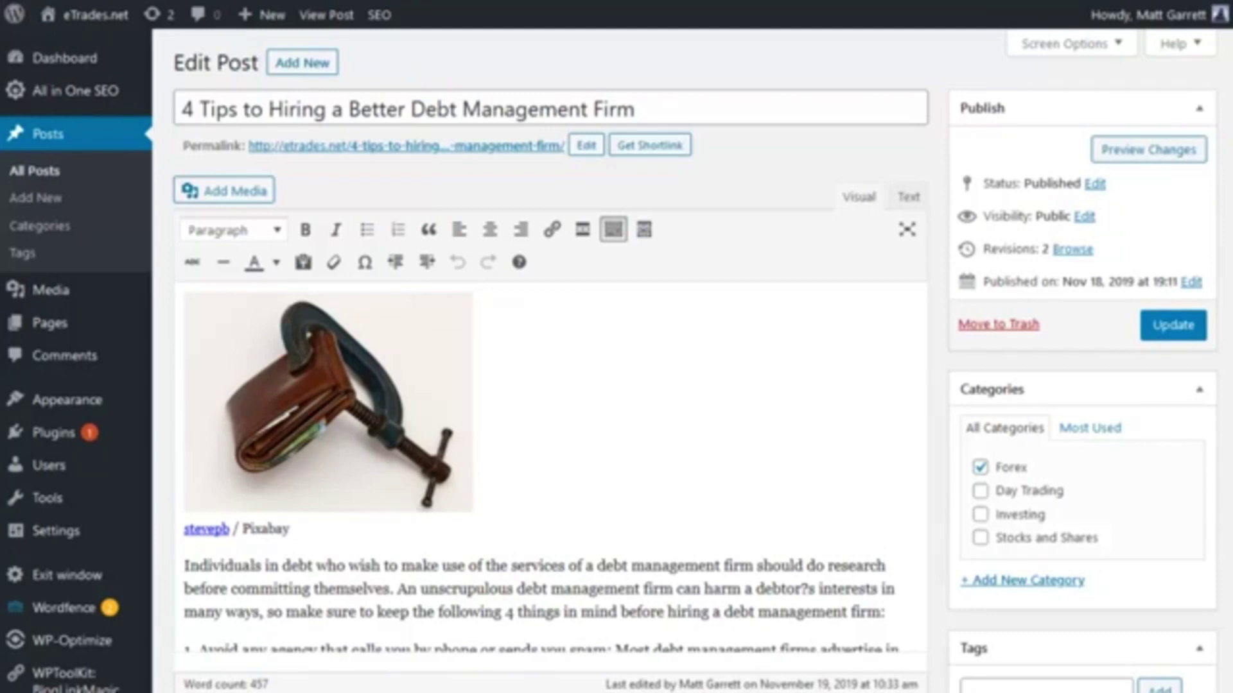
pyautogui.hotkey('alt', 'Tab')
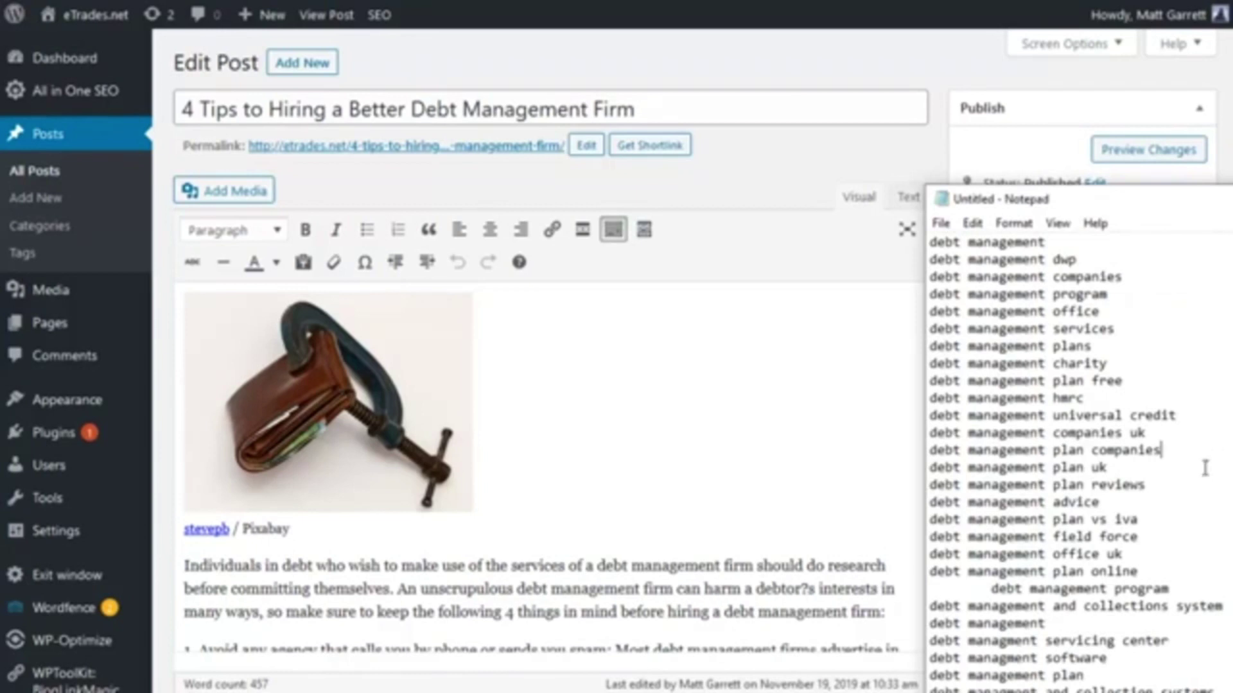
pyautogui.moveTo(1167, 451); pyautogui.dragTo(912, 455)
pyautogui.hotkey('ctrl', 'c')
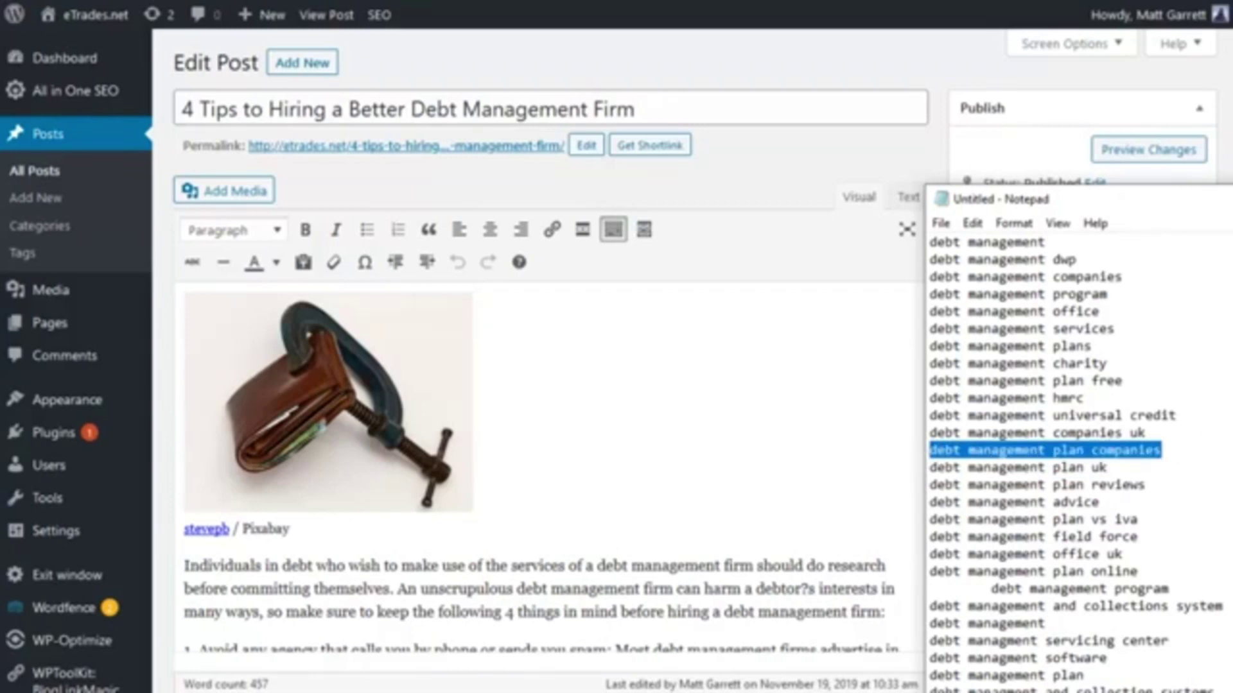
pyautogui.scroll(-1, 1074, 463)
pyautogui.scroll(-2, 1074, 462)
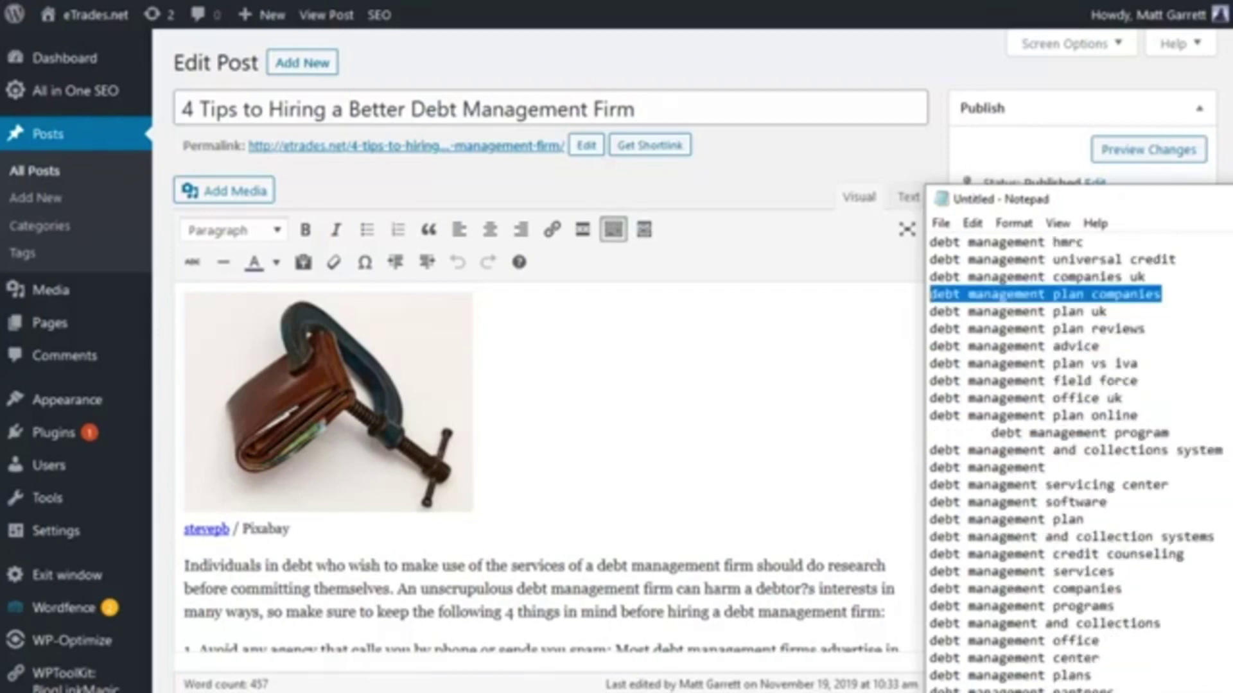
pyautogui.scroll(-4, 1074, 463)
pyautogui.scroll(-2, 1074, 462)
pyautogui.scroll(-2, 1075, 462)
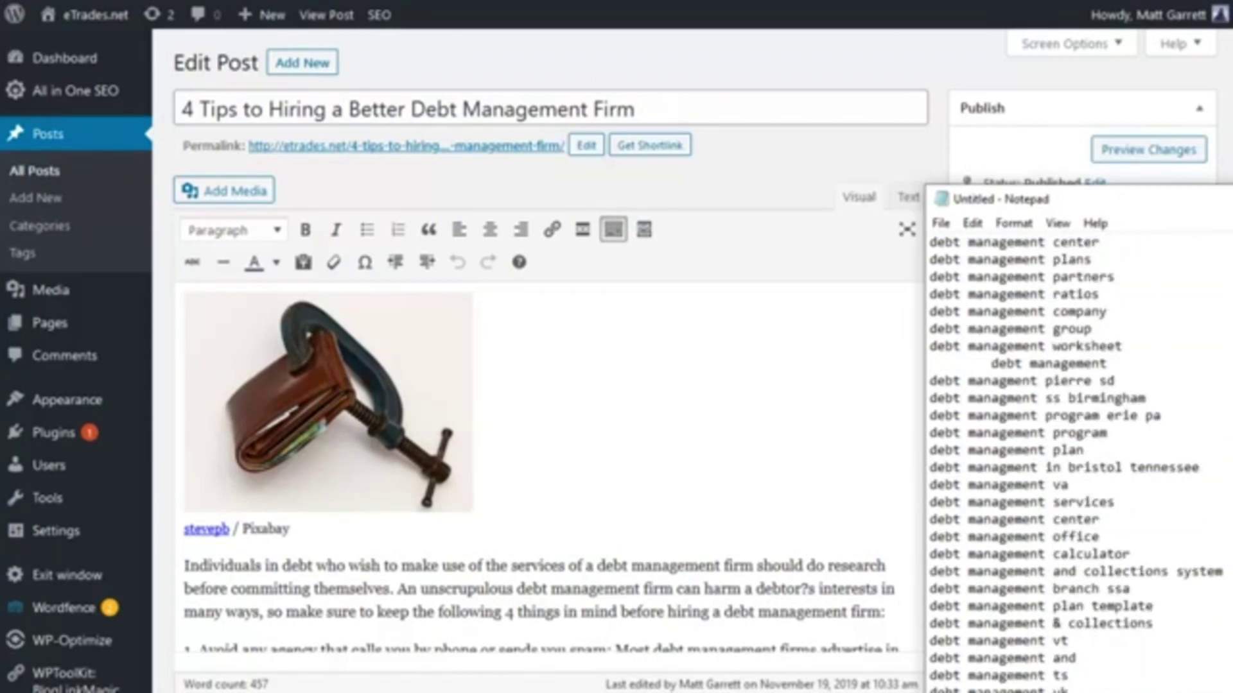
# Add 'debt management plan companies' as a Heading 2 below the image credit
pyautogui.click(922, 69)
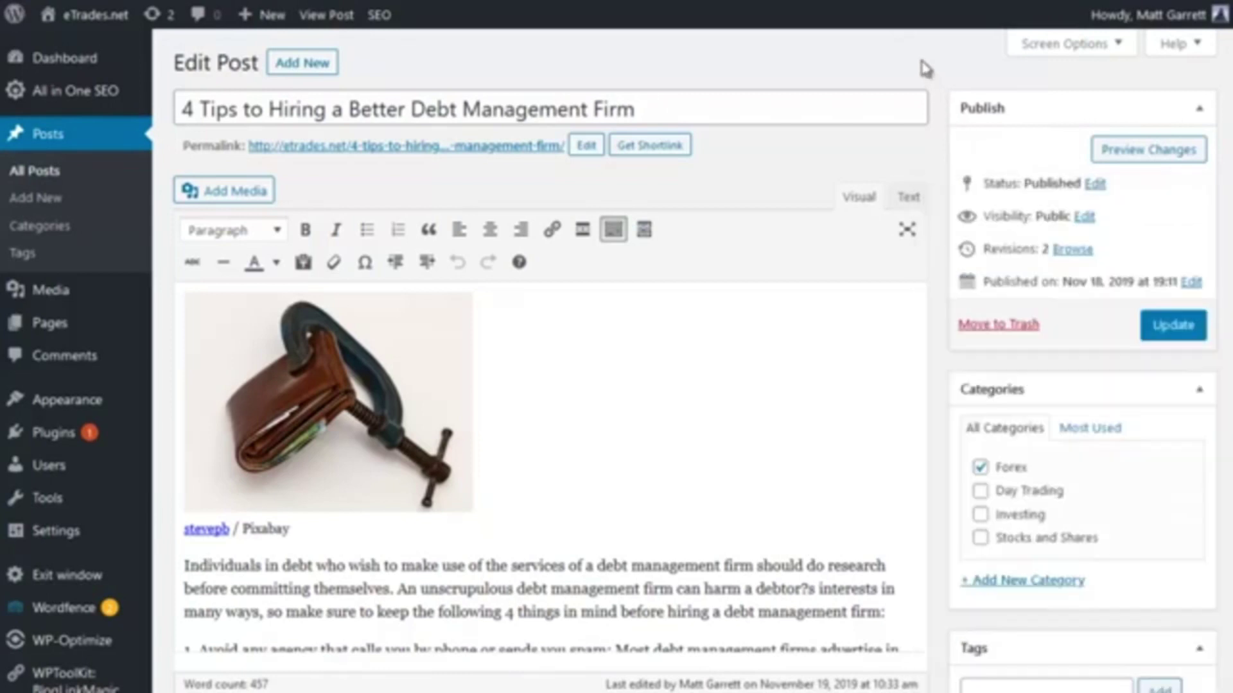
pyautogui.scroll(-2, 805, 415)
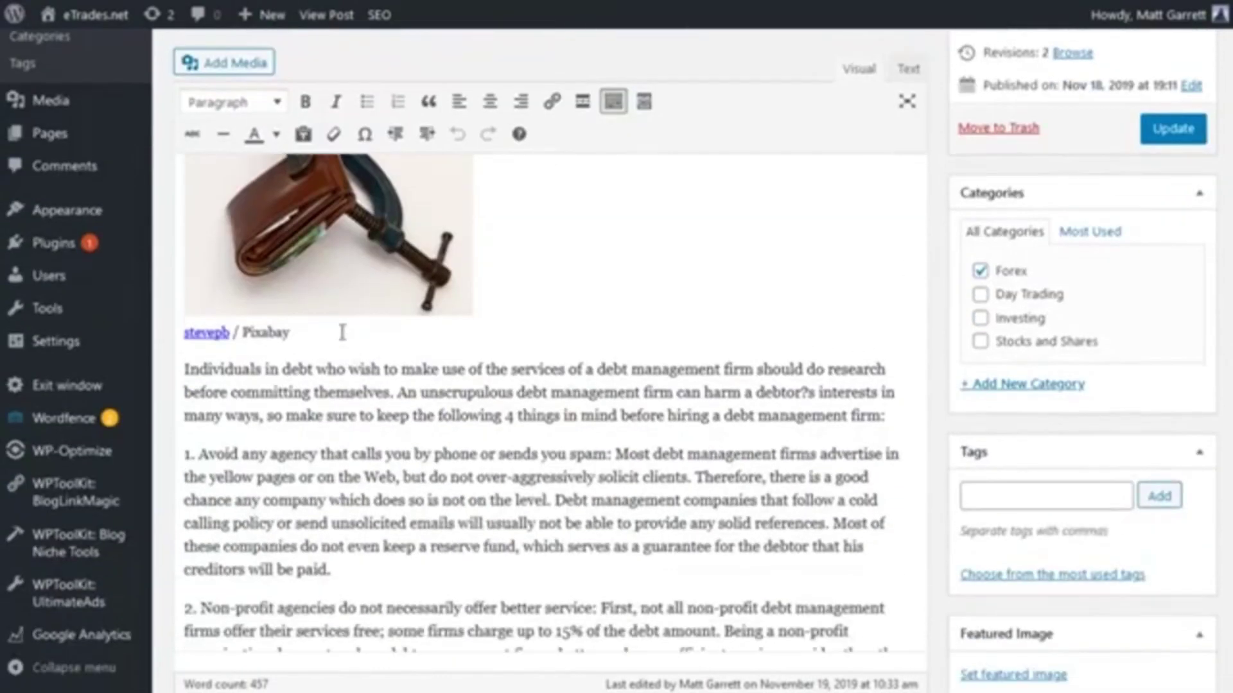
pyautogui.click(332, 342)
pyautogui.press('Return')
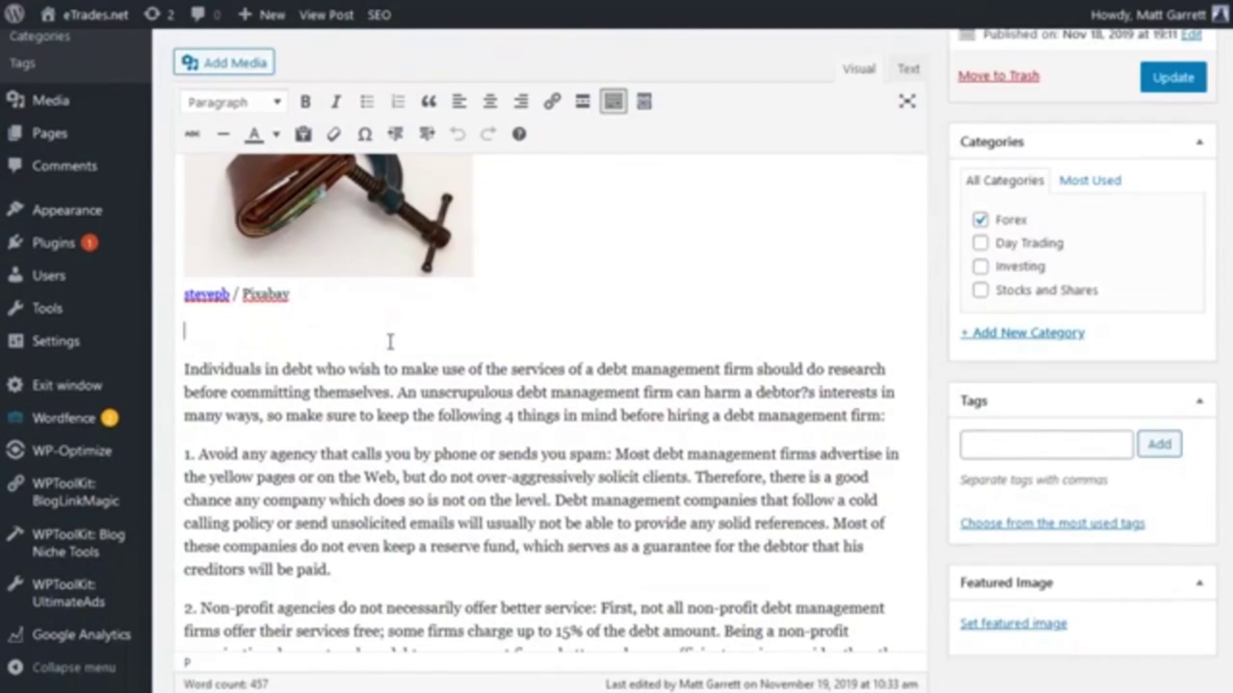
pyautogui.hotkey('ctrl', 'v')
pyautogui.moveTo(423, 332); pyautogui.dragTo(181, 328)
pyautogui.hotkey('ctrl', 'c')
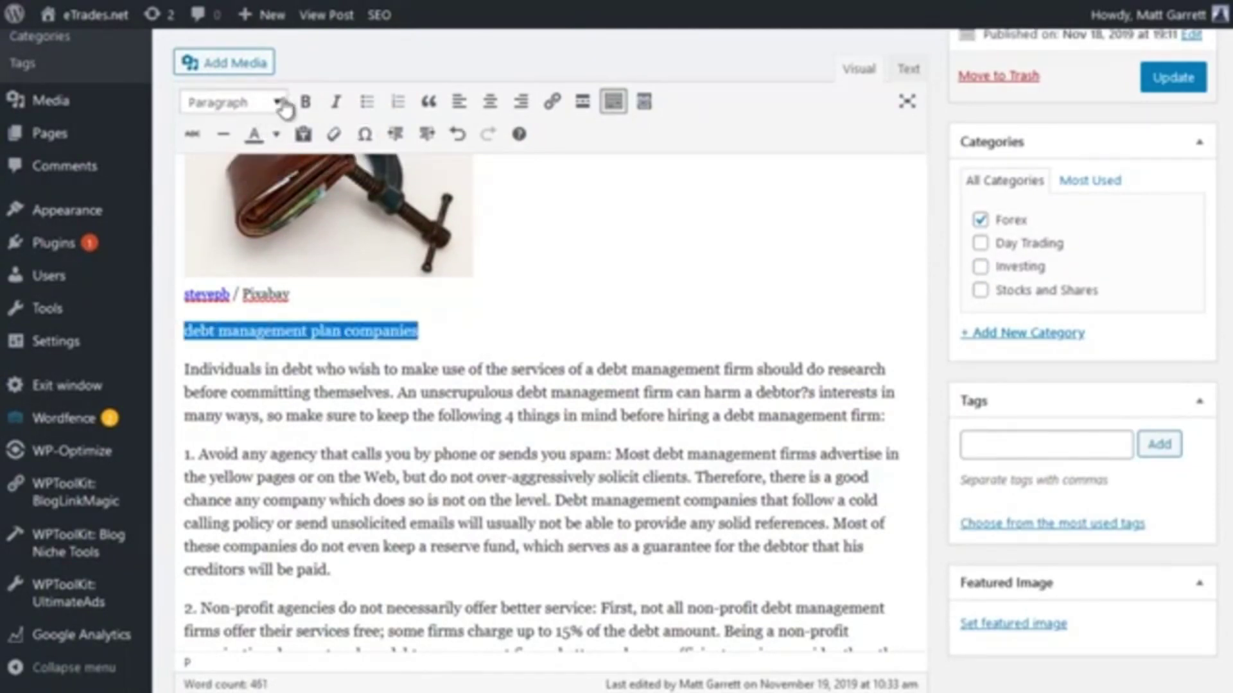
pyautogui.click(278, 103)
pyautogui.click(284, 215)
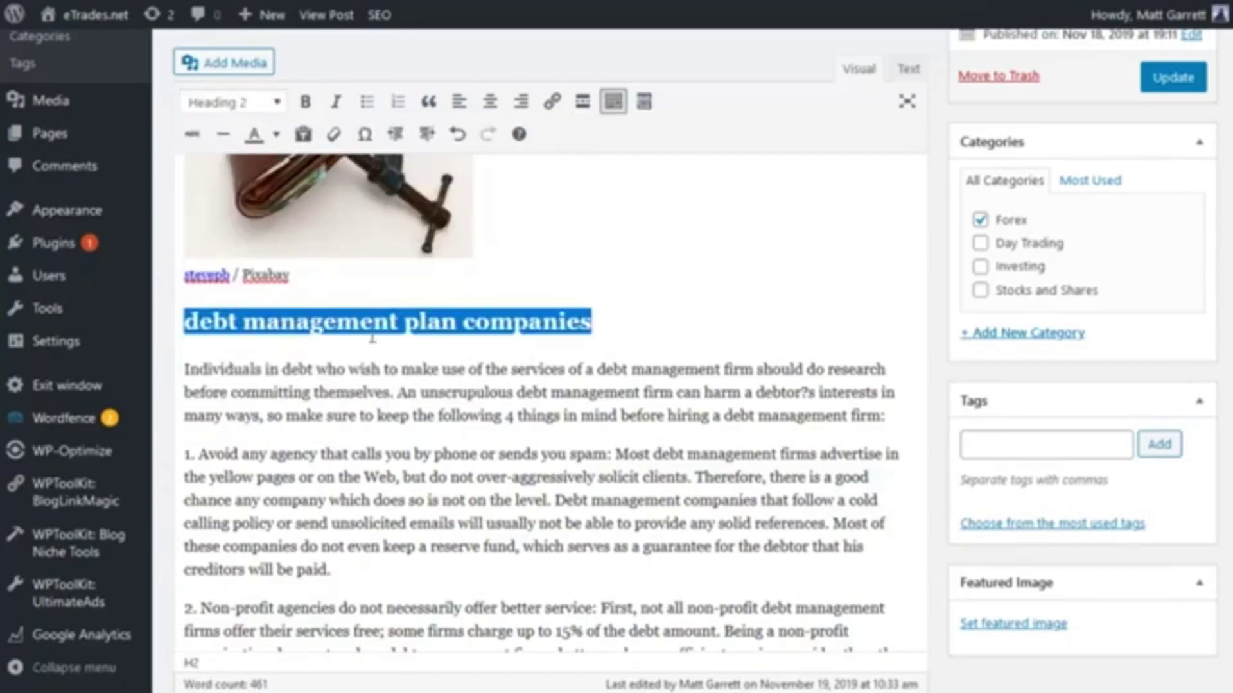
# Tag the post with 'debt management plan companies'
pyautogui.click(1028, 449)
pyautogui.hotkey('ctrl', 'v')
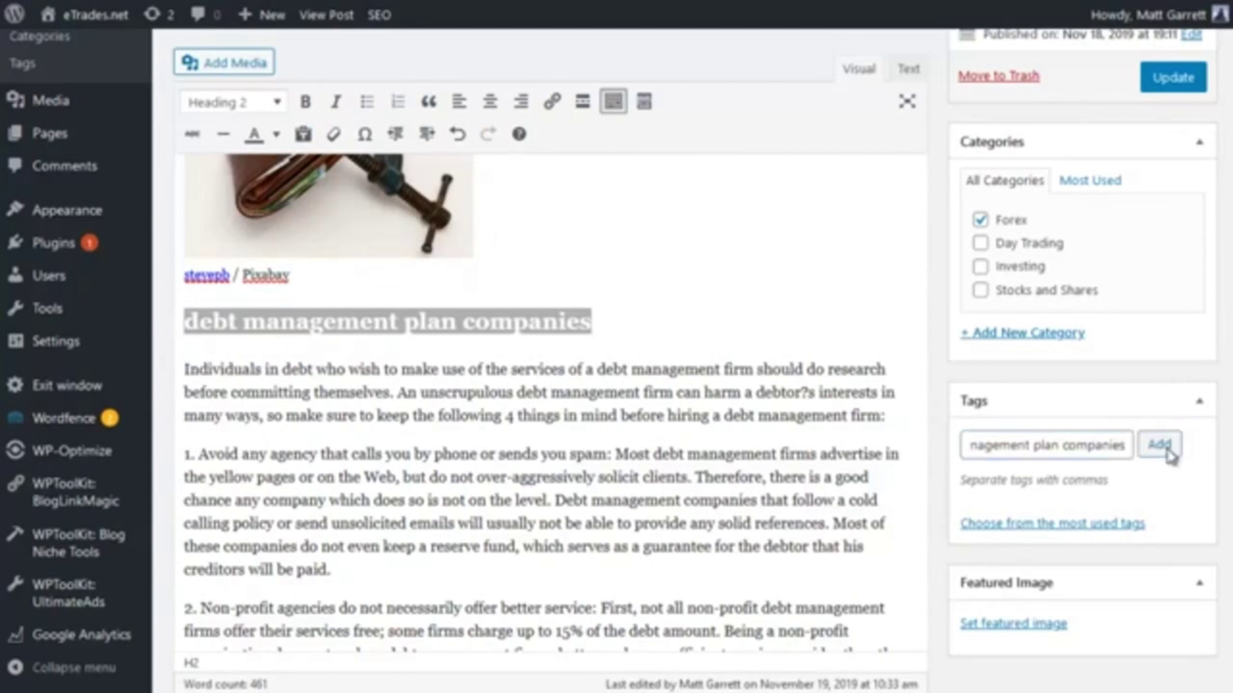
pyautogui.click(1158, 446)
pyautogui.scroll(-3, 1055, 525)
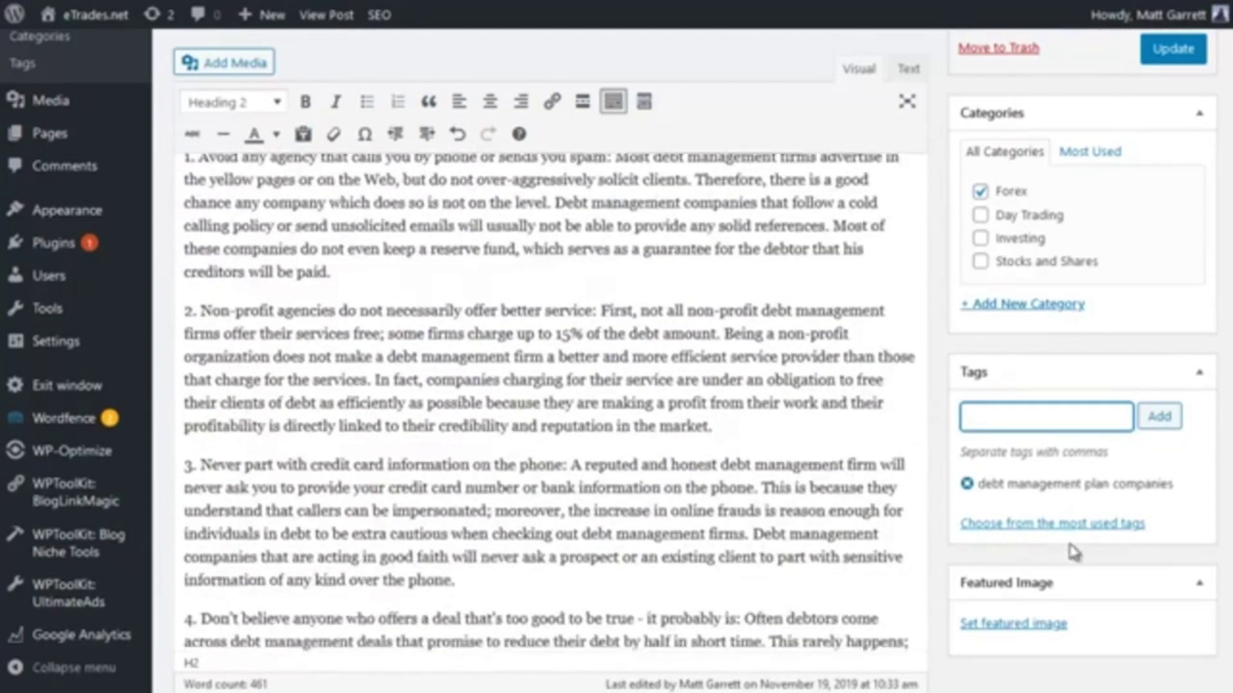
pyautogui.scroll(-4, 1072, 551)
pyautogui.scroll(-1, 1072, 550)
pyautogui.scroll(-3, 1072, 551)
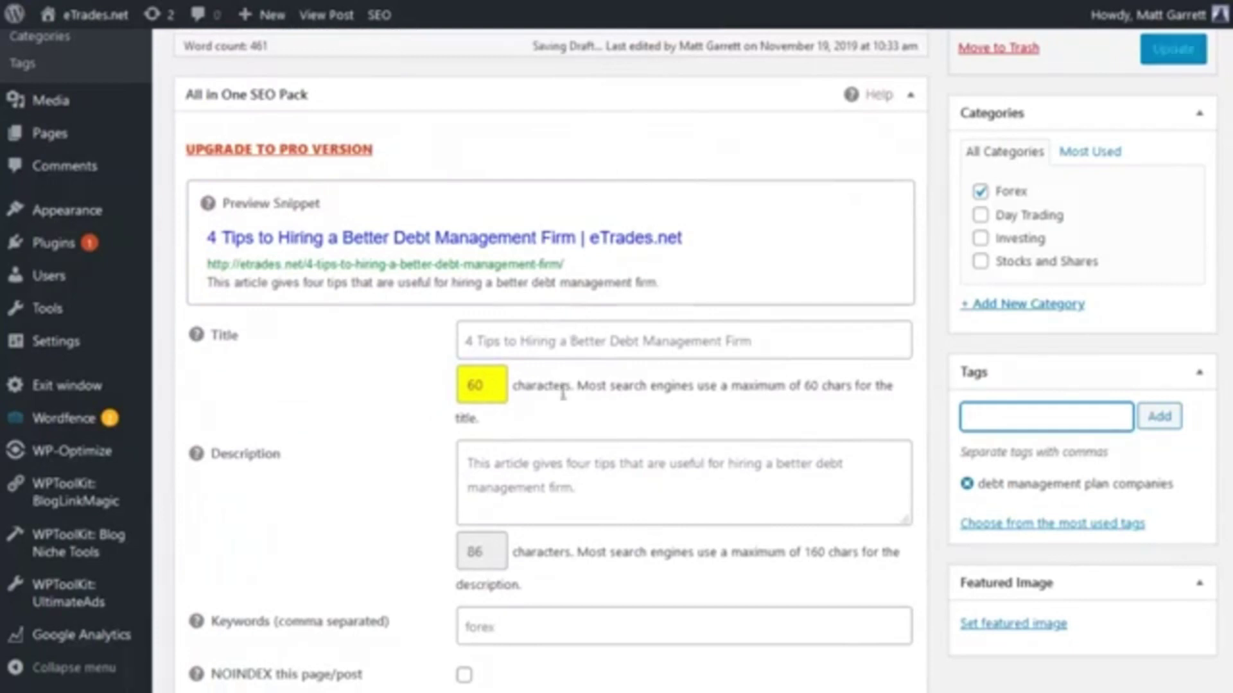
pyautogui.scroll(-2, 385, 262)
pyautogui.scroll(2, 358, 308)
pyautogui.scroll(1, 351, 358)
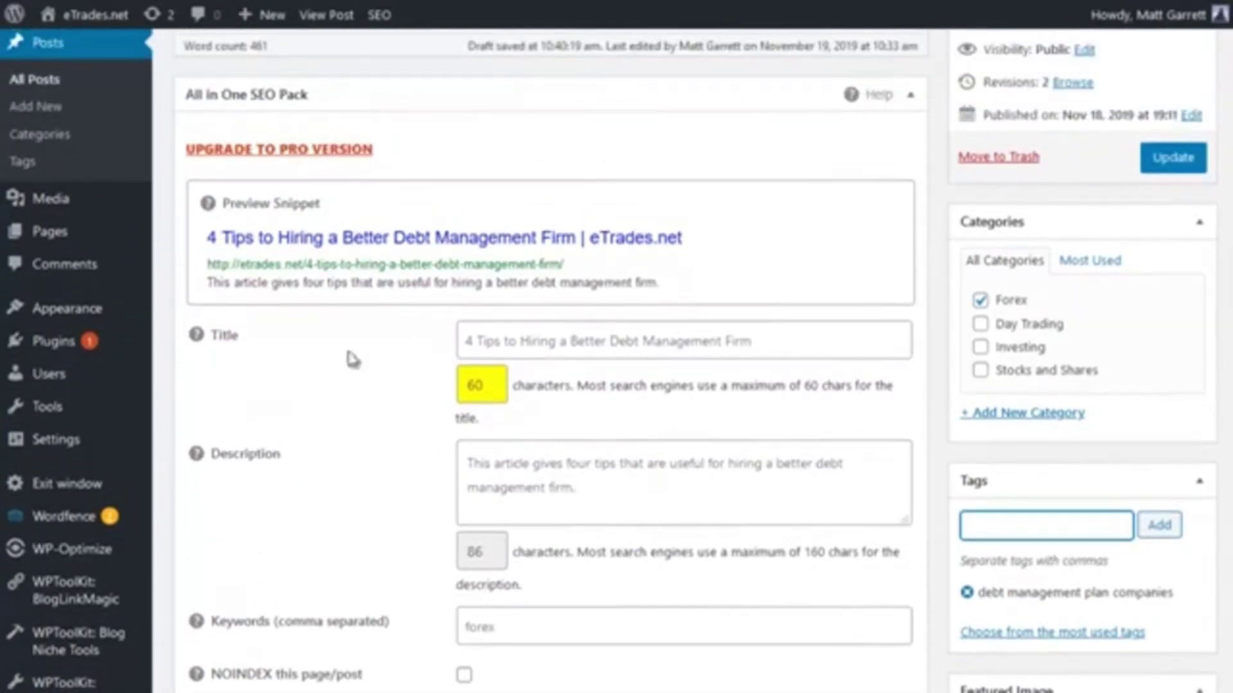
pyautogui.scroll(-1, 360, 443)
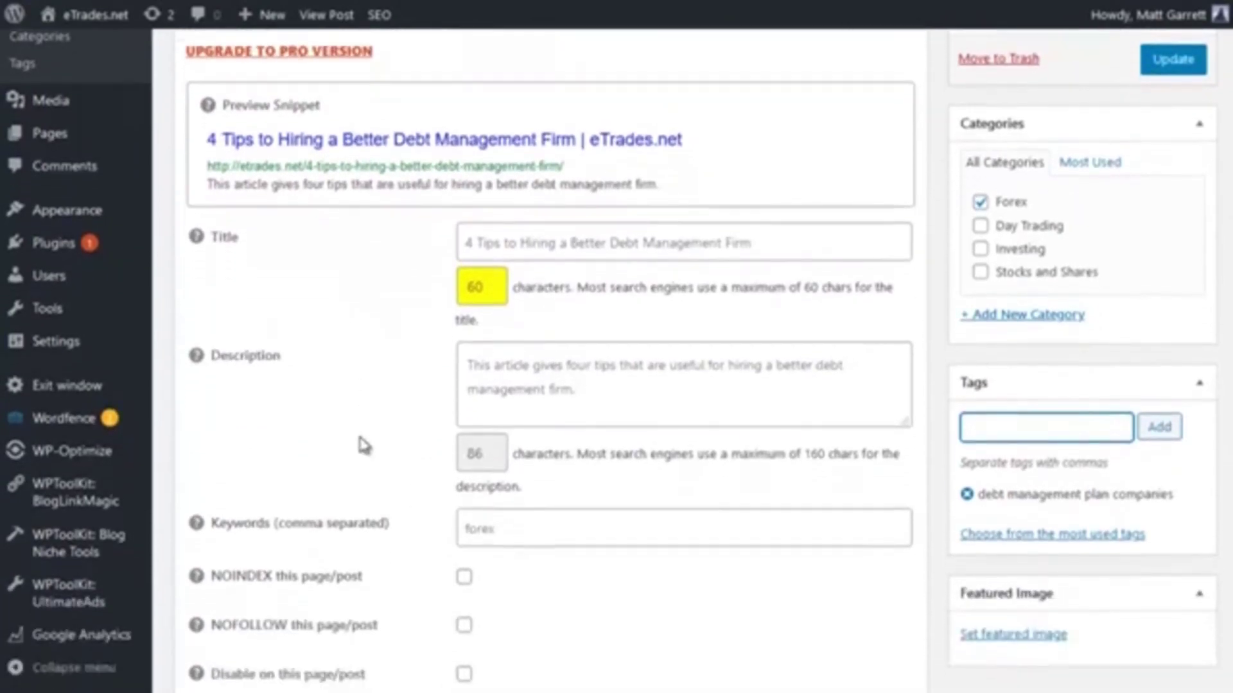
# Paste 'debt management plan companies', 'debt management services' and 'debt management center' from Notepad into the SEO Keywords field
pyautogui.click(504, 528)
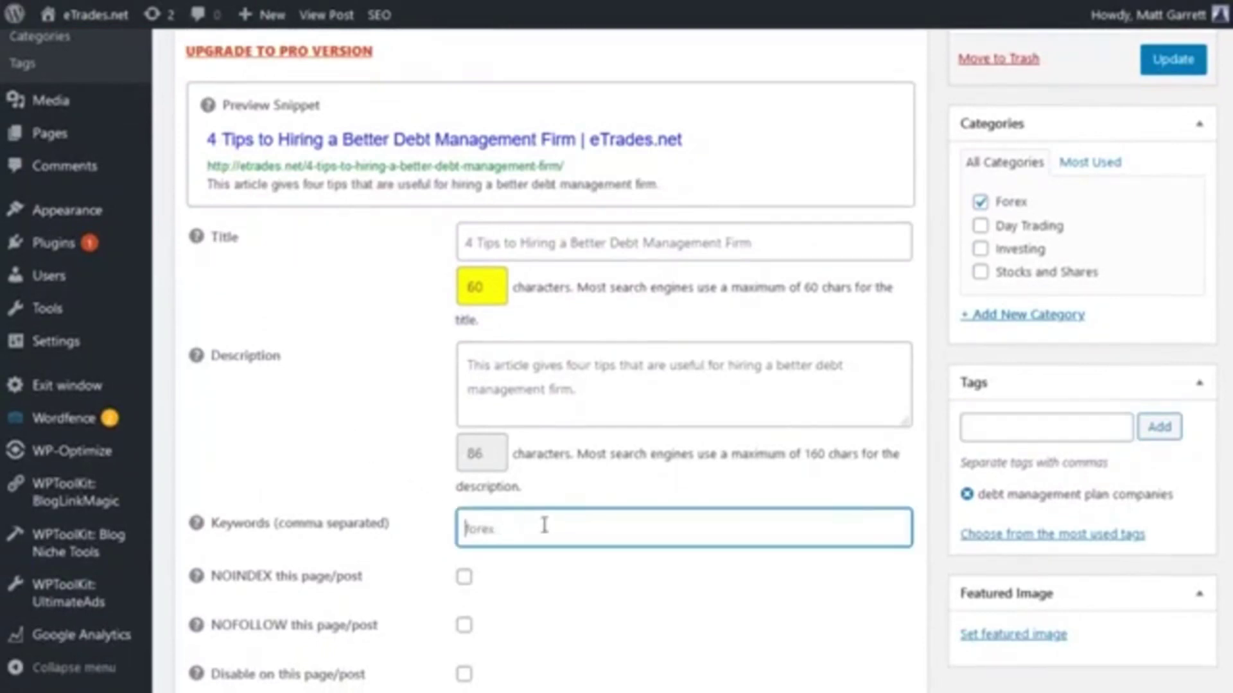
pyautogui.hotkey('ctrl', 'v')
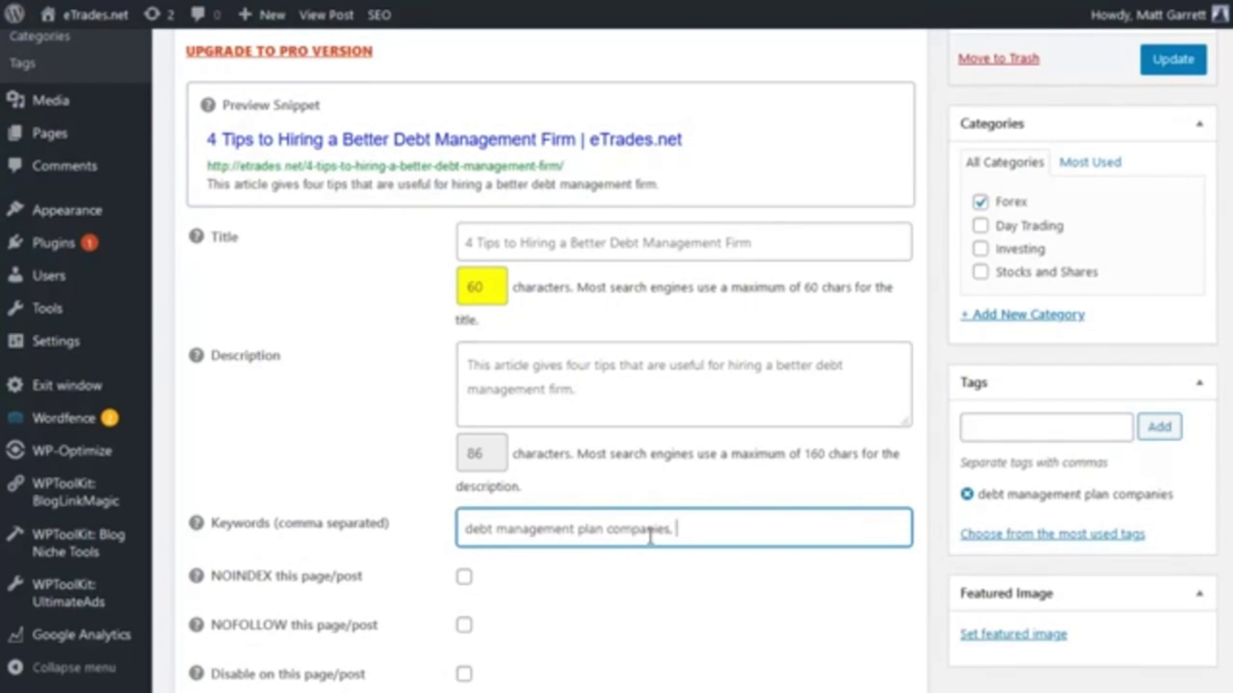
pyautogui.hotkey('alt', 'Tab')
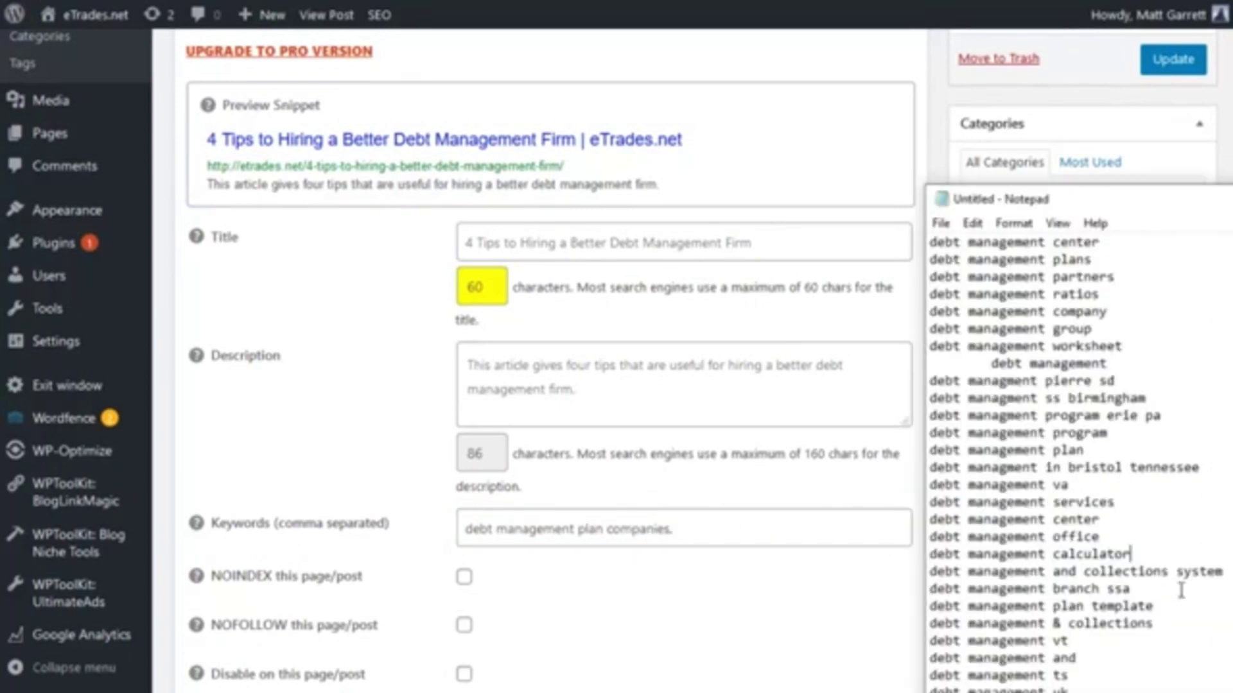
pyautogui.scroll(1, 1192, 429)
pyautogui.scroll(1, 1191, 424)
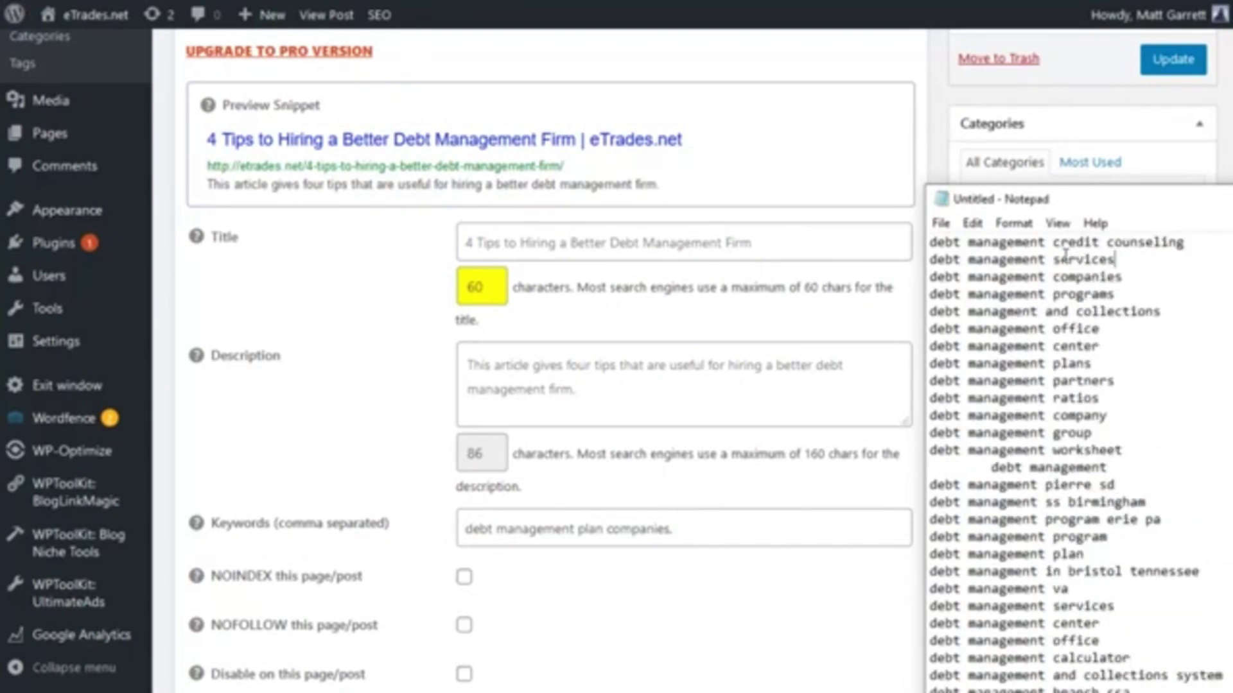
pyautogui.moveTo(1064, 255); pyautogui.dragTo(933, 259)
pyautogui.hotkey('ctrl', 'c')
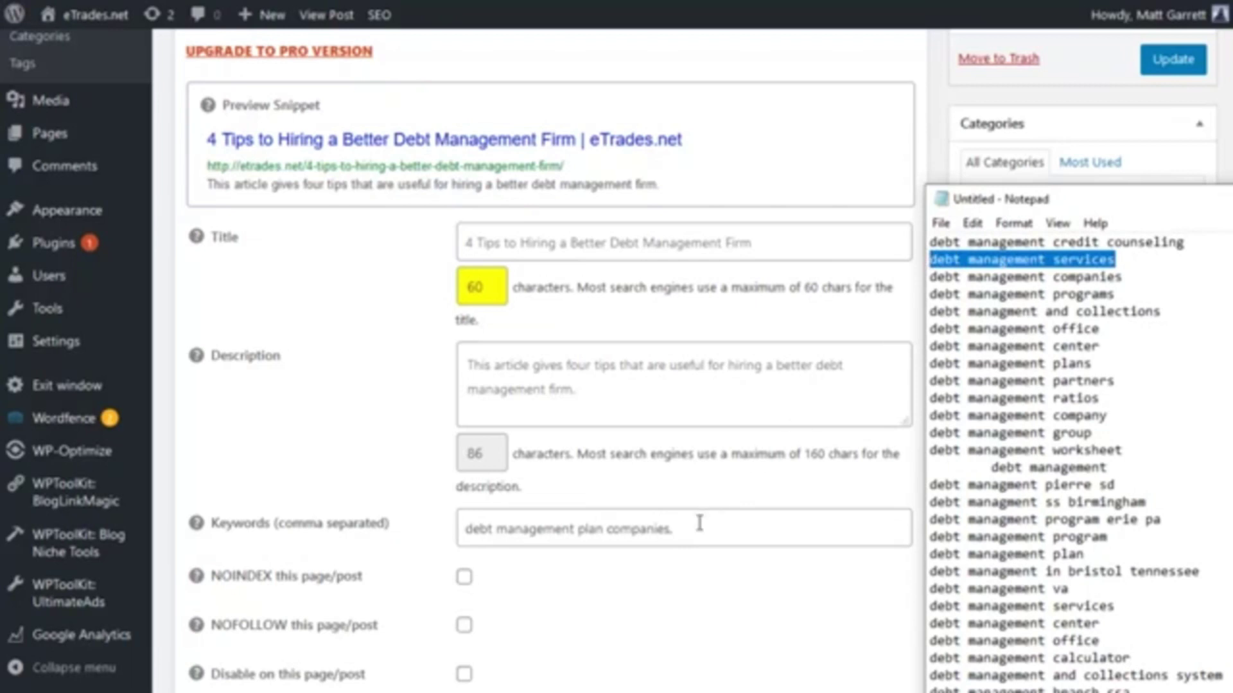
pyautogui.click(699, 520)
pyautogui.hotkey('ctrl', 'v')
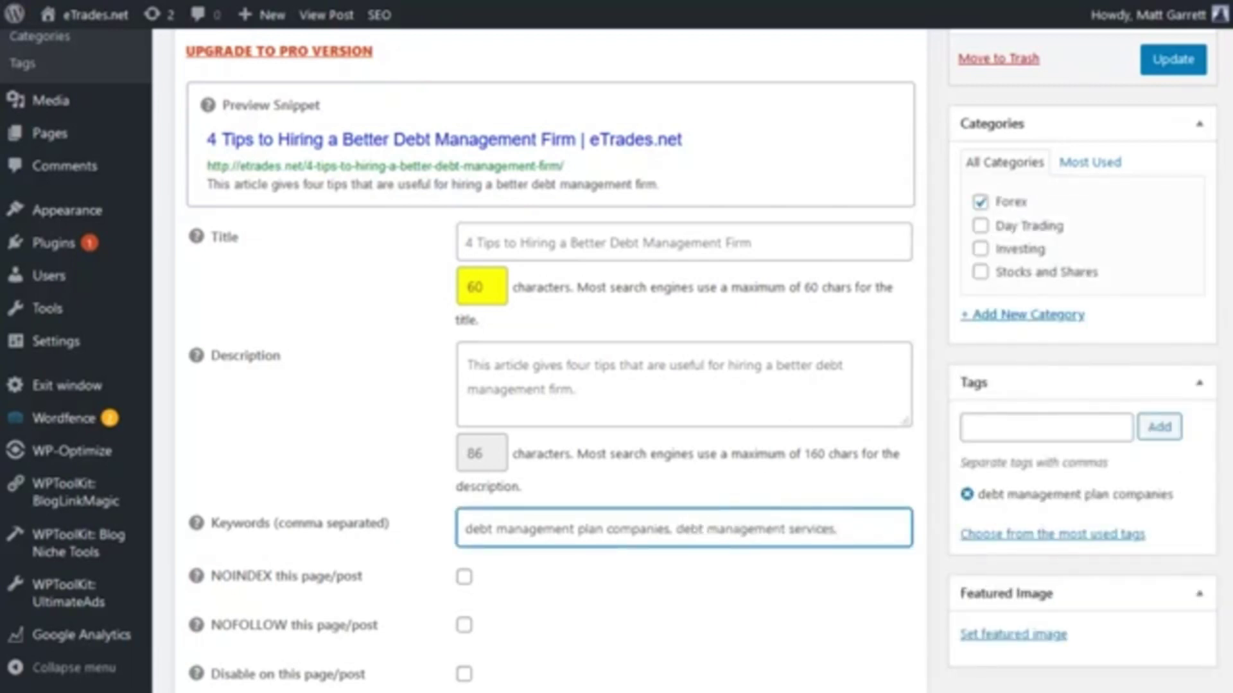
pyautogui.hotkey('alt', 'Tab')
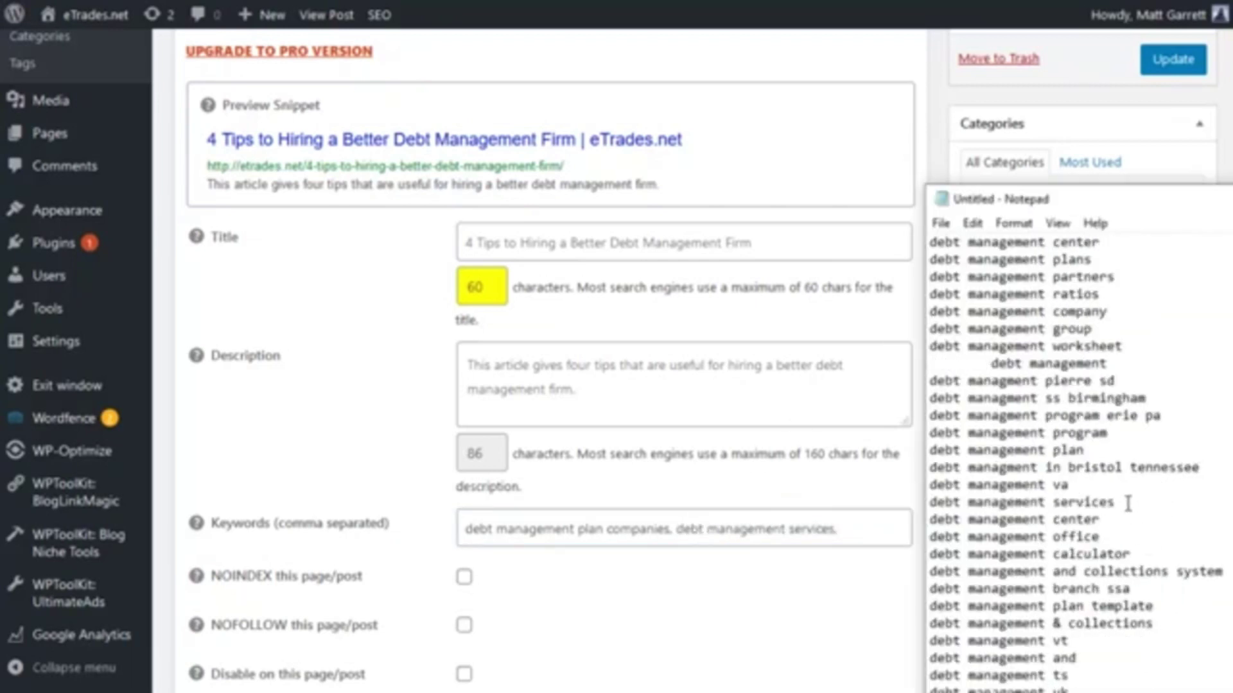
pyautogui.moveTo(1100, 520); pyautogui.dragTo(918, 521)
pyautogui.hotkey('ctrl', 'c')
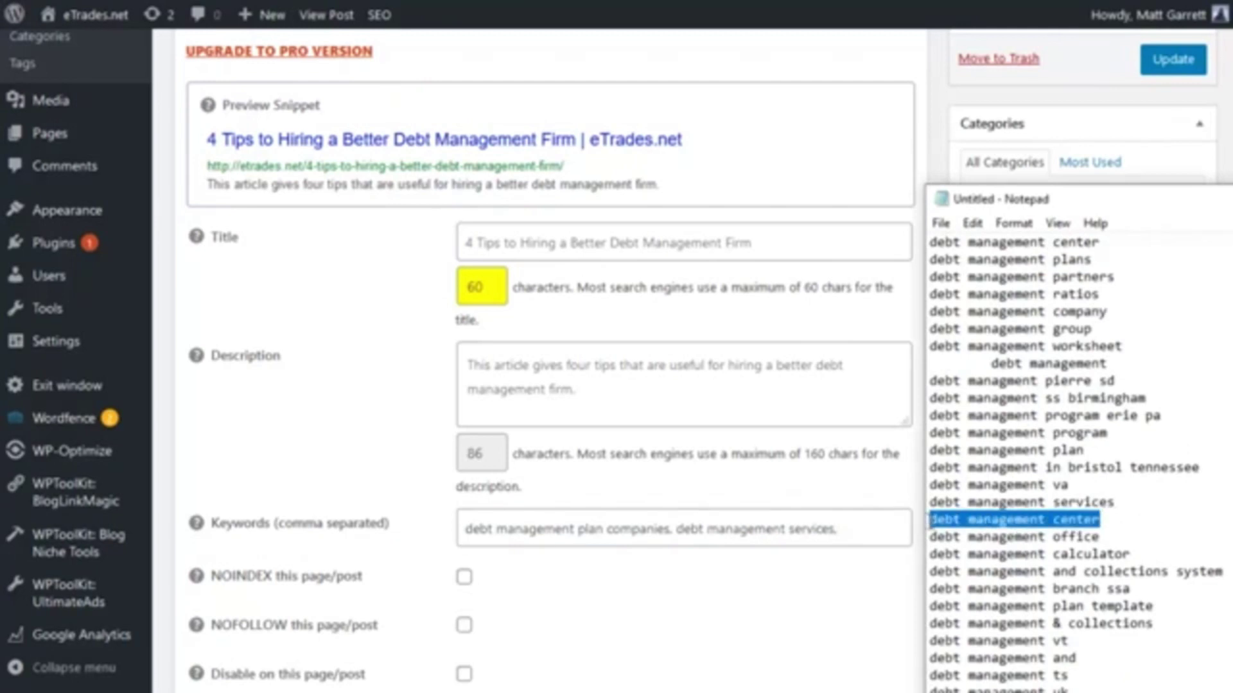
pyautogui.click(869, 532)
pyautogui.hotkey('ctrl', 'v')
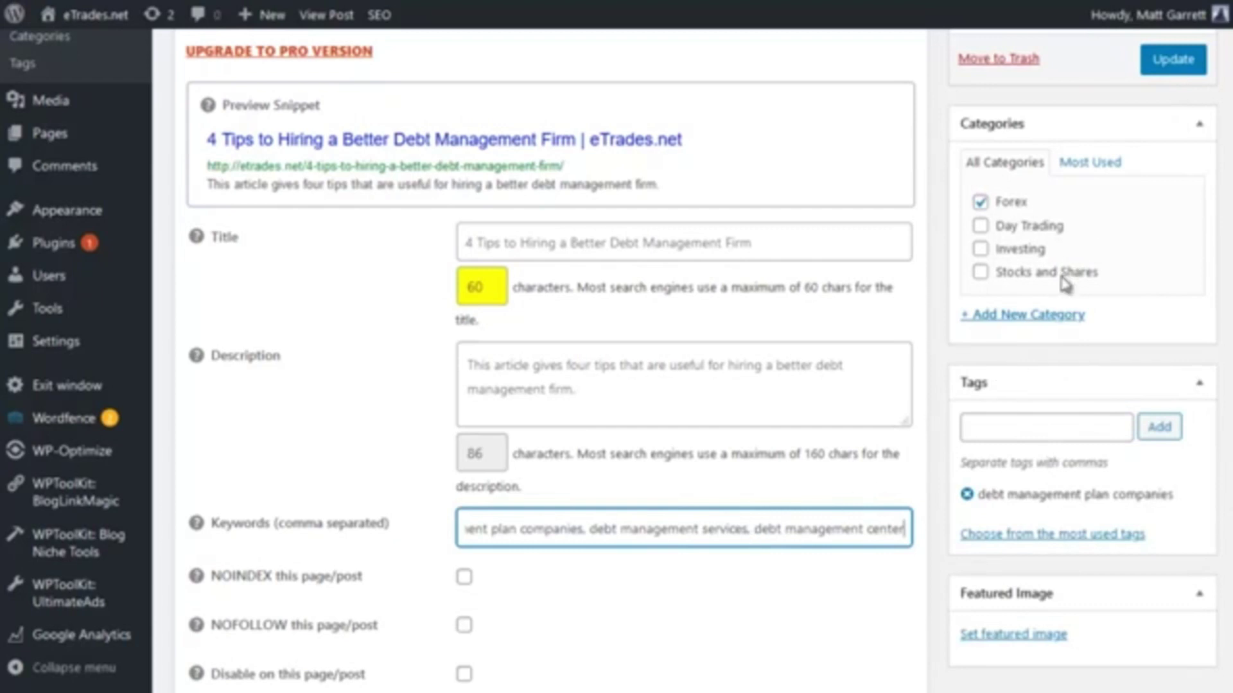
pyautogui.scroll(5, 906, 213)
pyautogui.scroll(5, 907, 285)
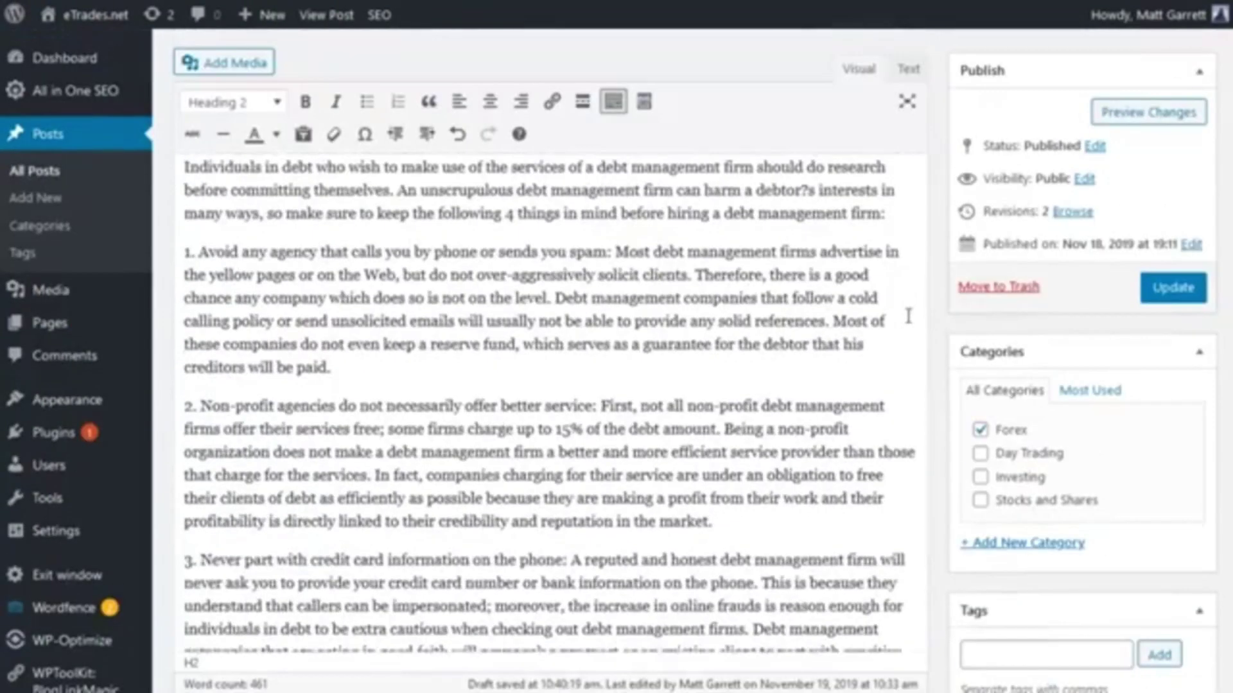
# Update the post to save the heading, tag and SEO keywords
pyautogui.click(1173, 287)
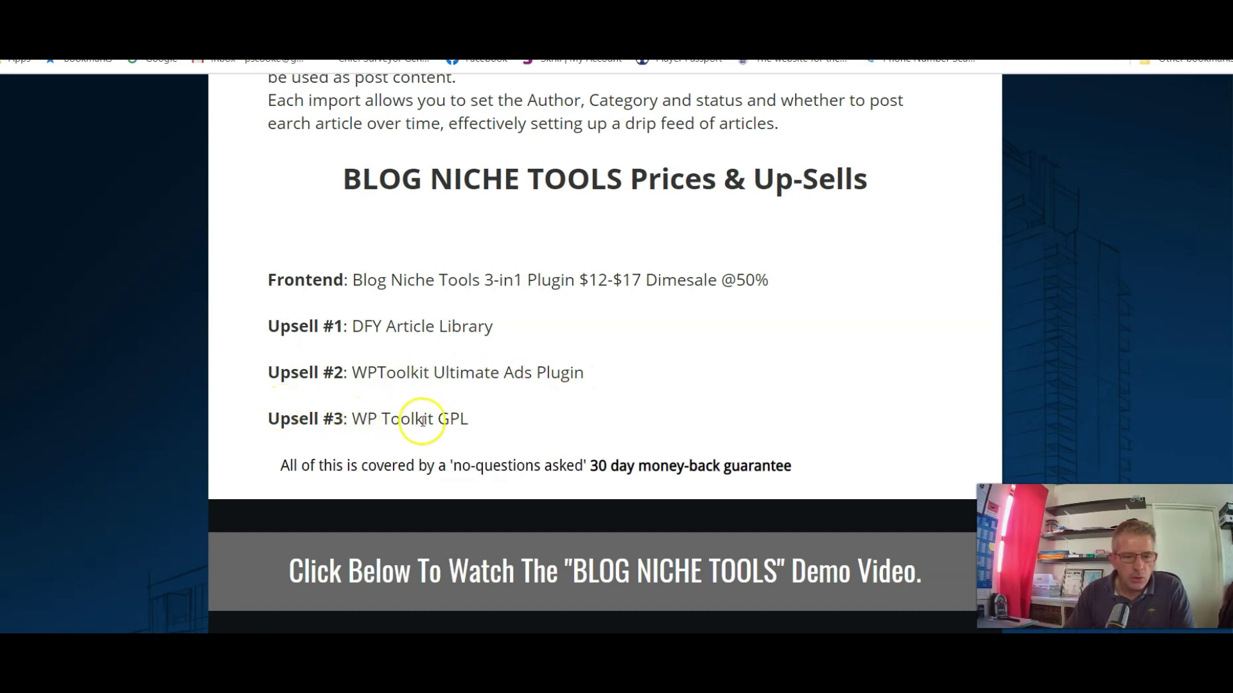
pyautogui.scroll(-2, 509, 380)
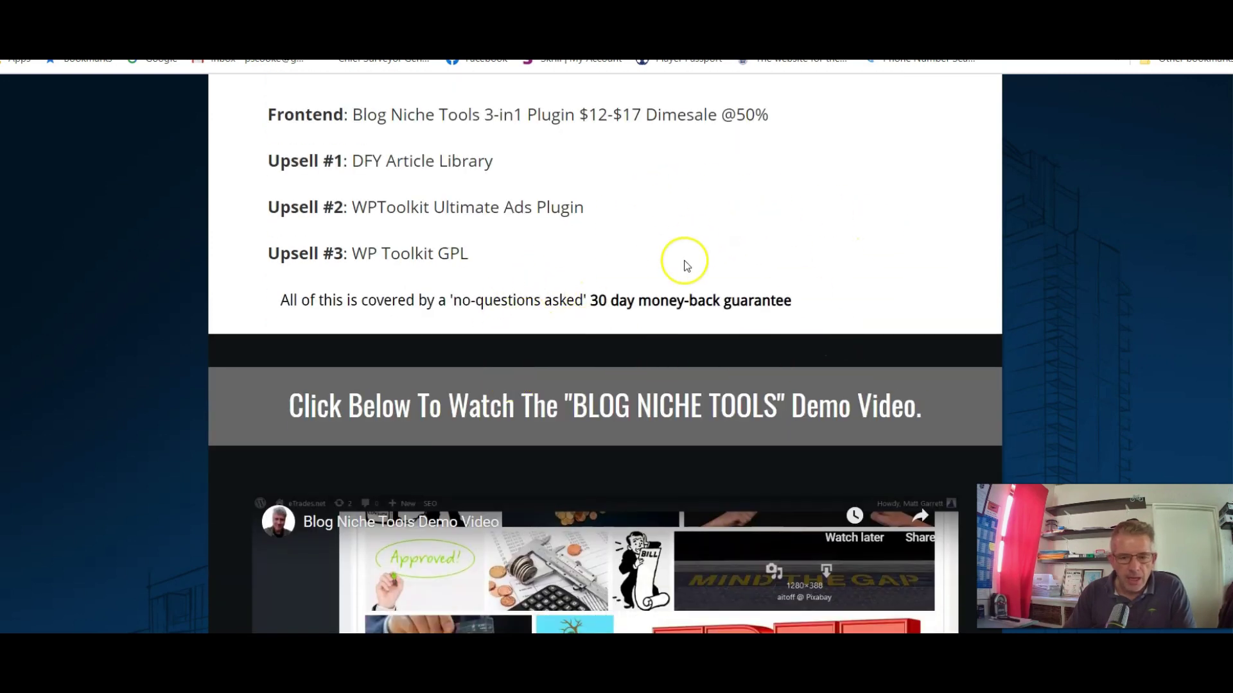
pyautogui.scroll(10, 626, 270)
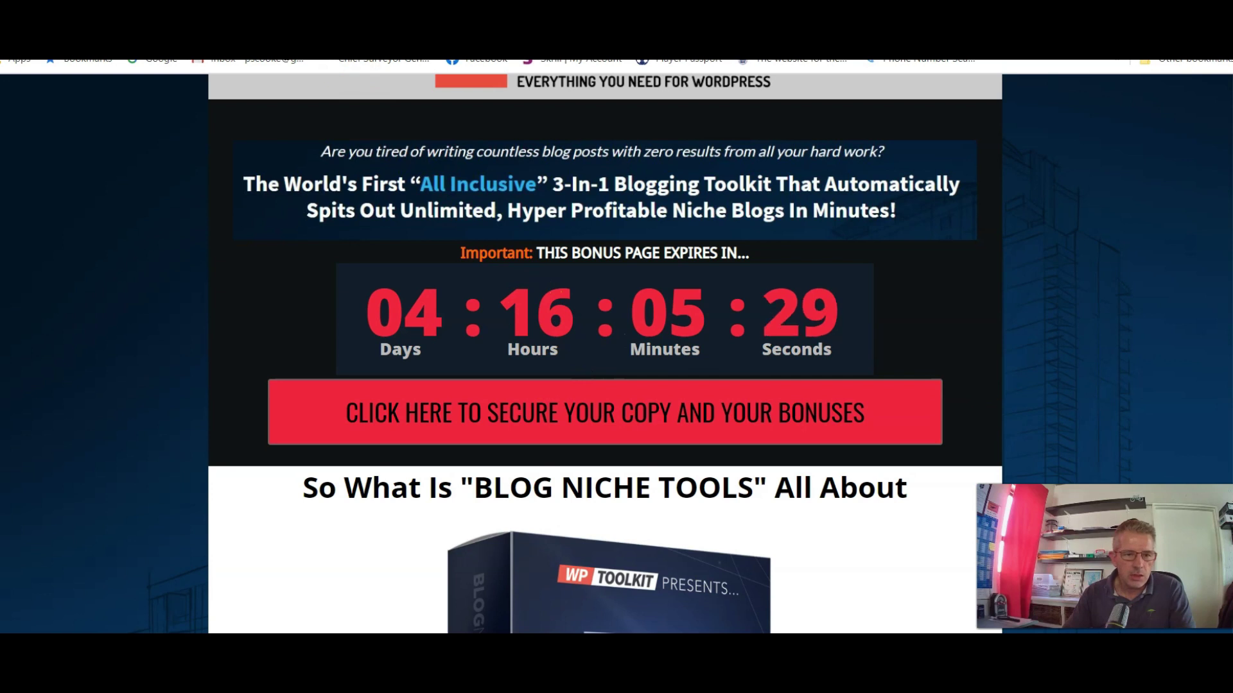
pyautogui.scroll(-10, 710, 273)
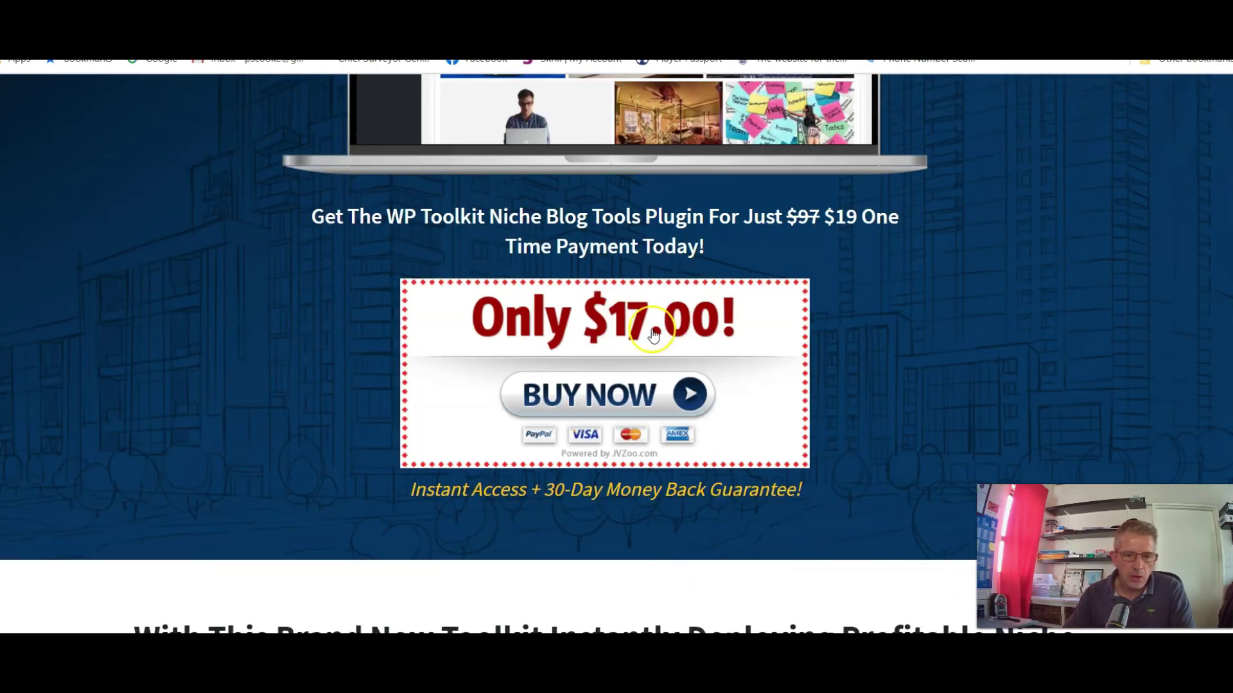